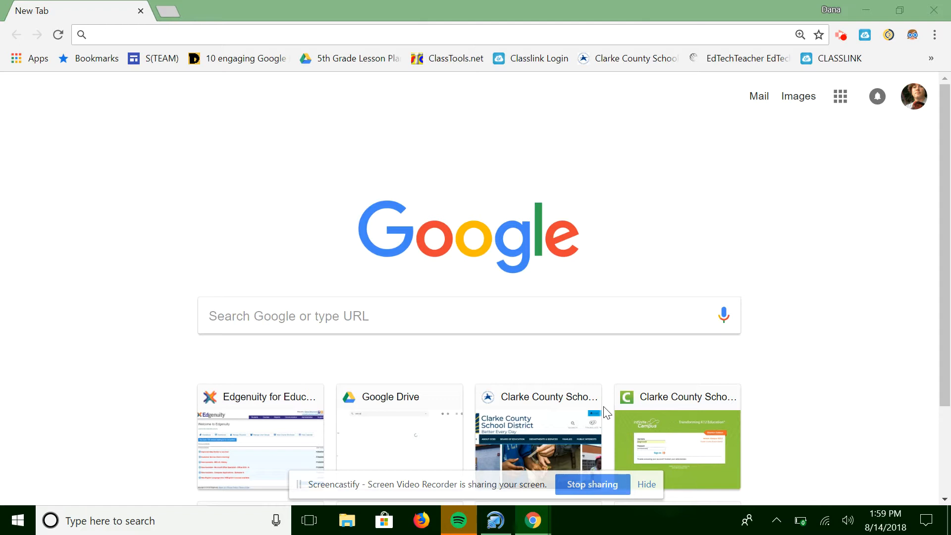
# Open the district's Illuminate Education site at clarke.illuminateed.com
pyautogui.click(310, 38)
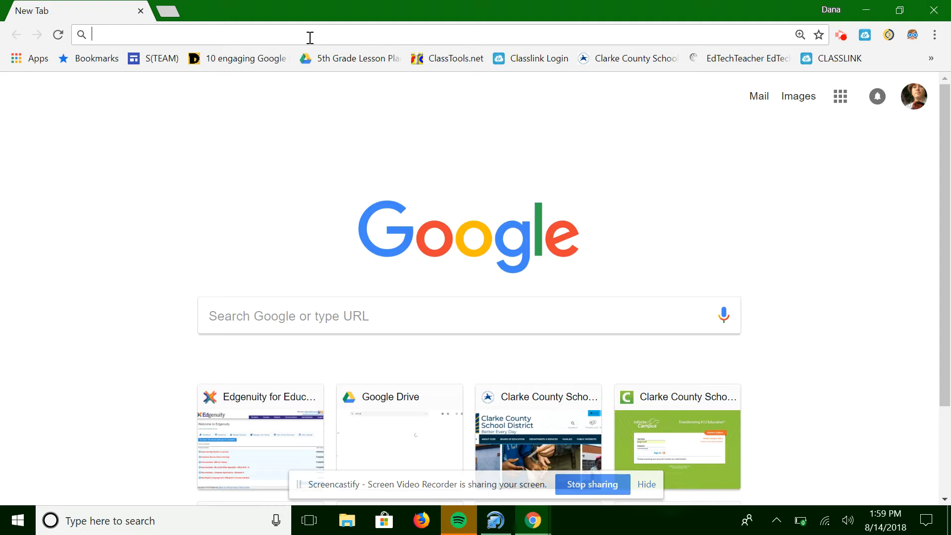
pyautogui.write('cl')
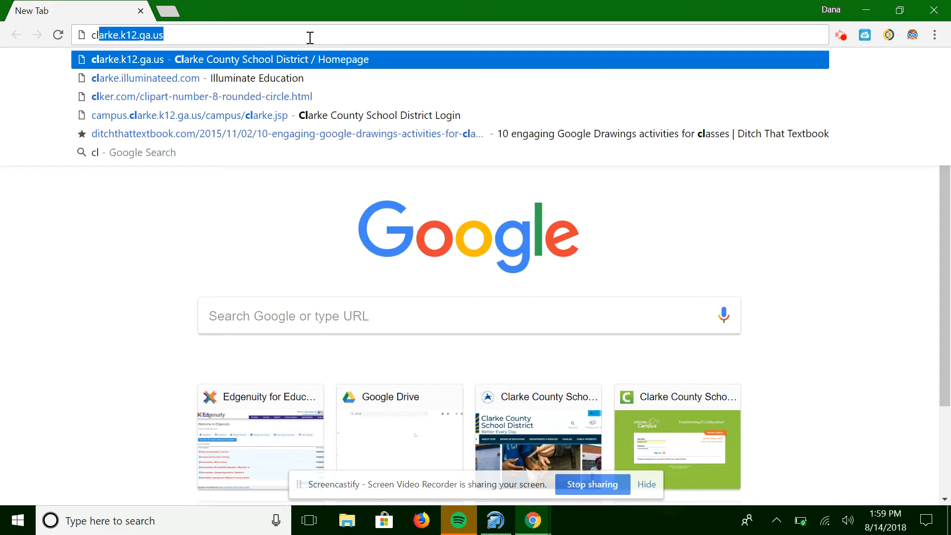
pyautogui.write('arke.illuminateed')
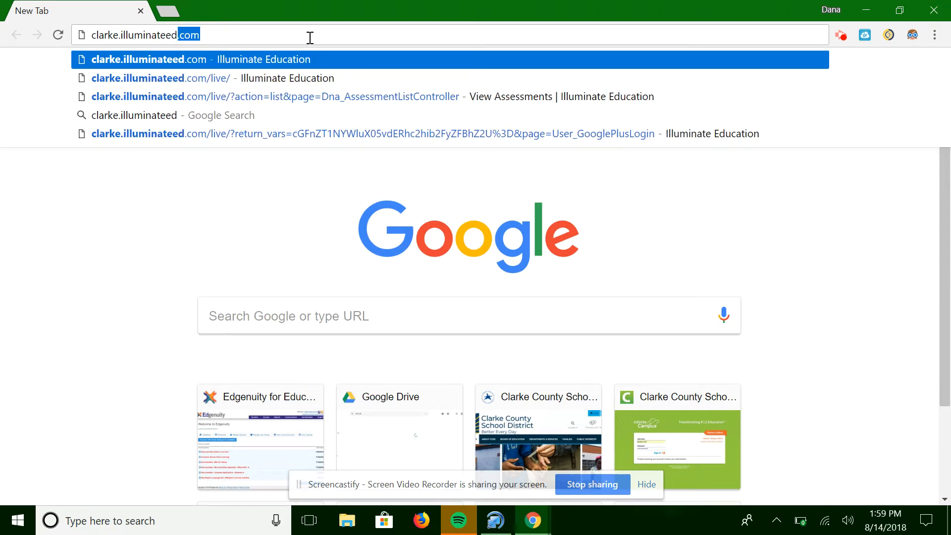
pyautogui.write('.com')
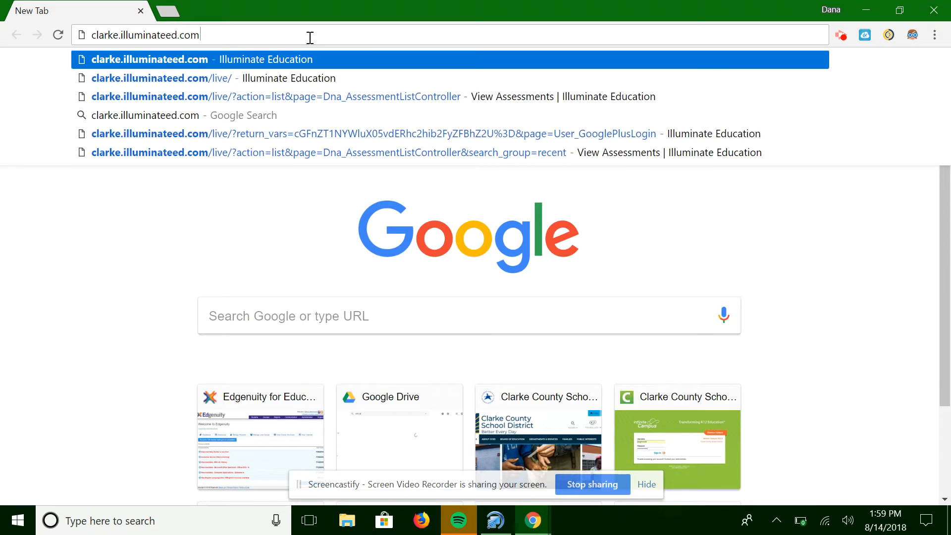
pyautogui.press('Return')
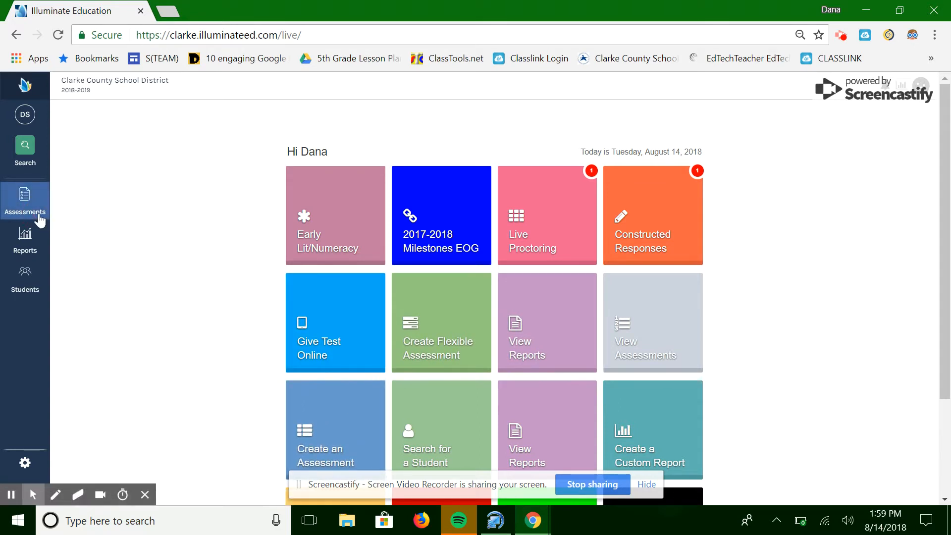
# Start a new Itembank assessment, choosing Assessment (Standard Mode) as the kind of content
pyautogui.click(39, 216)
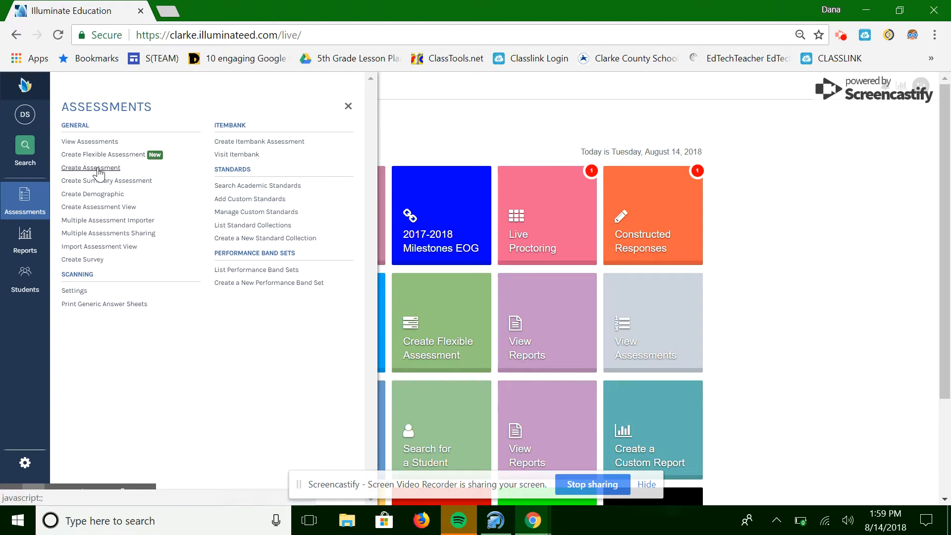
pyautogui.click(879, 285)
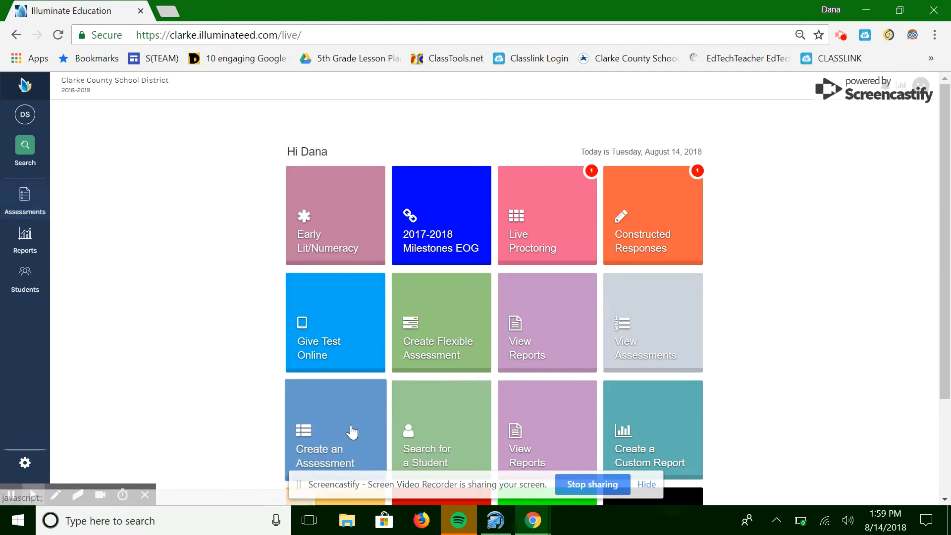
pyautogui.click(352, 431)
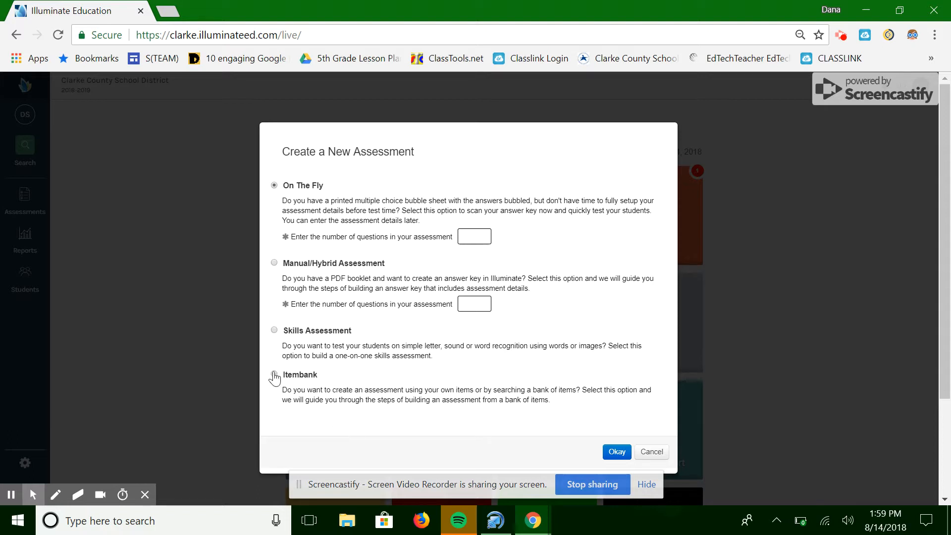
pyautogui.click(273, 374)
pyautogui.click(610, 453)
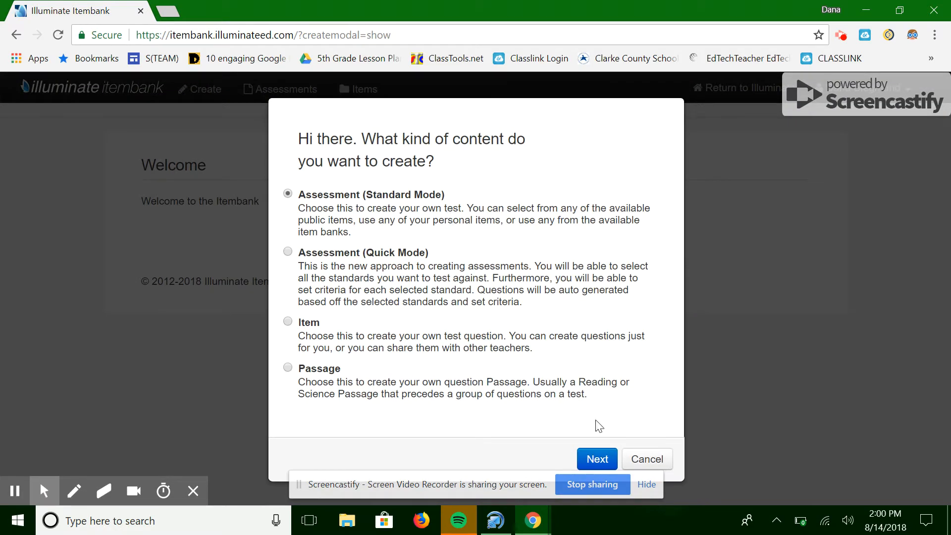
pyautogui.click(594, 461)
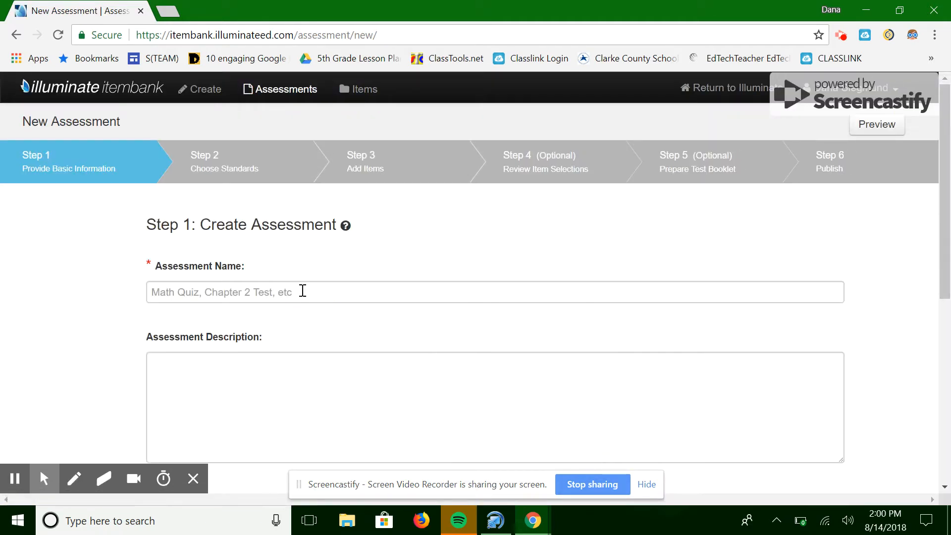
# Name the new assessment "Test Test"
pyautogui.click(298, 291)
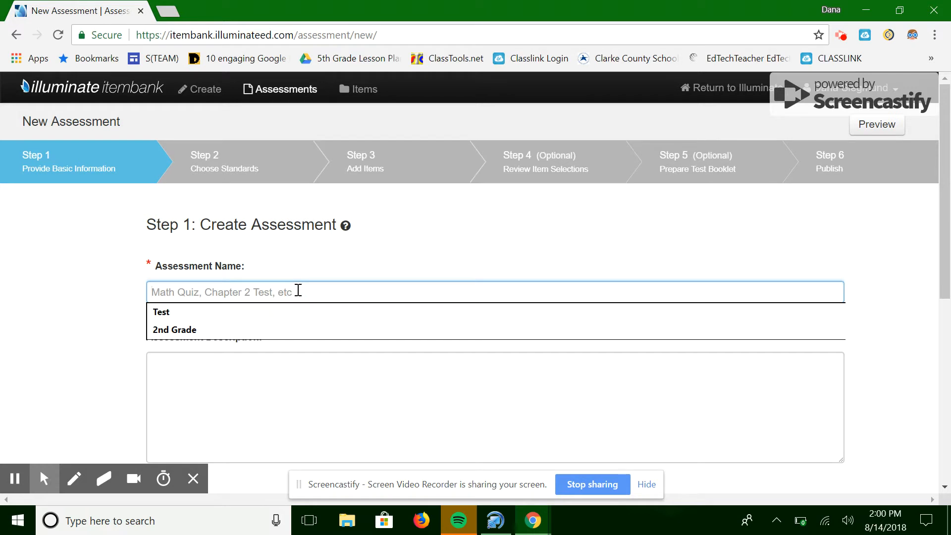
pyautogui.write('TEs')
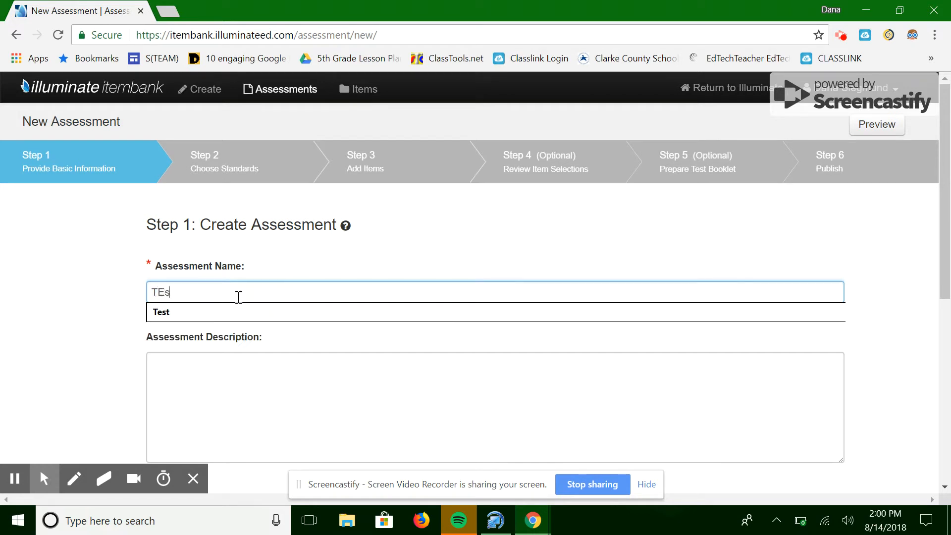
pyautogui.write('tests')
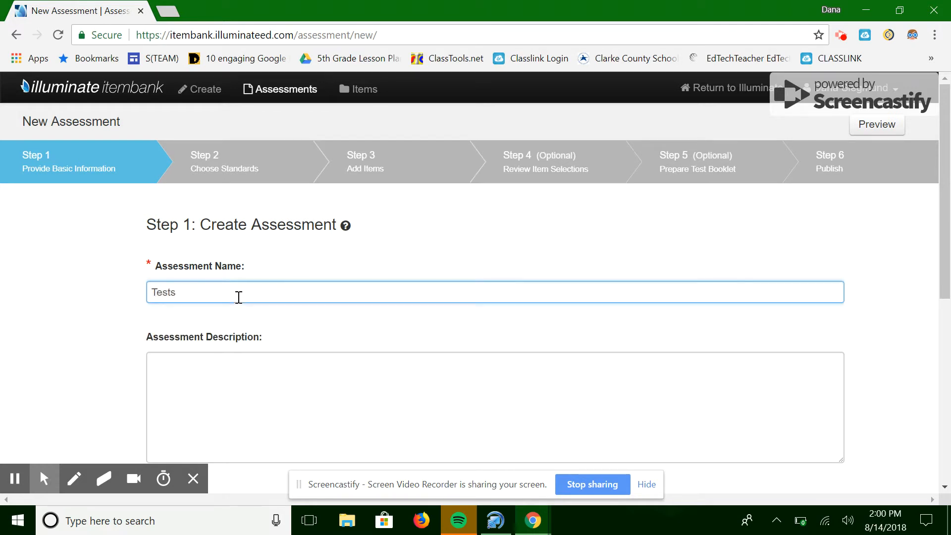
pyautogui.press('BackSpace')
pyautogui.write('Test')
pyautogui.click(204, 375)
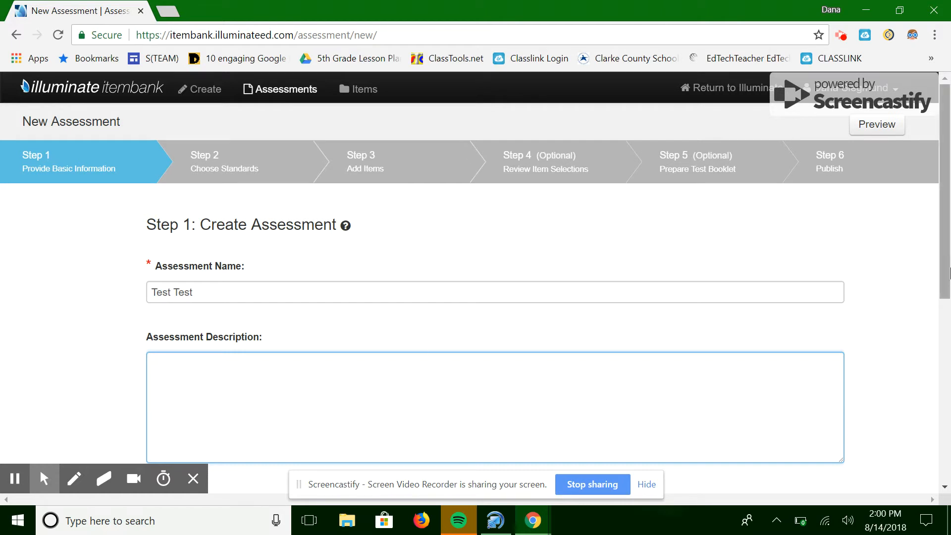
# Set the assessment's academic year to 2018-2019 and its grade level to 2nd Grade
pyautogui.moveTo(943, 243); pyautogui.dragTo(946, 300)
pyautogui.scroll(-2, 946, 300)
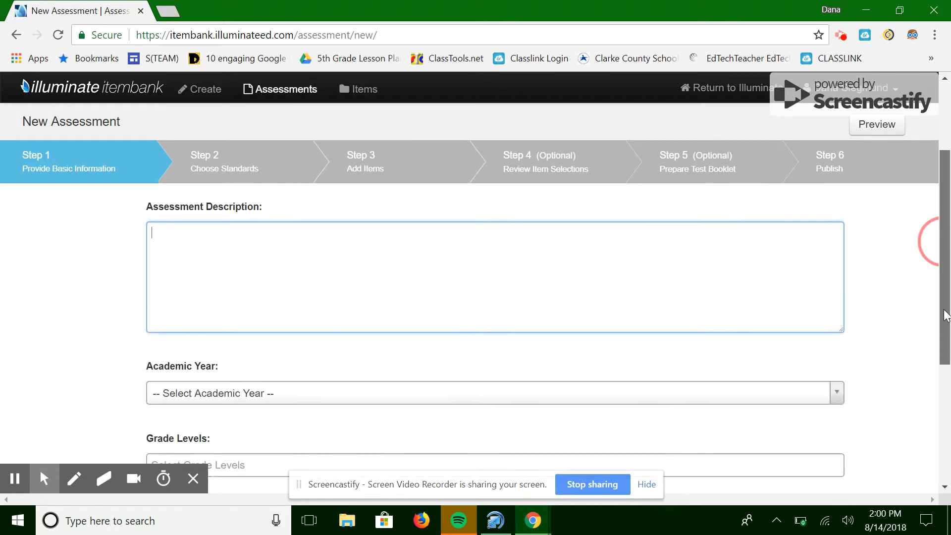
pyautogui.click(838, 312)
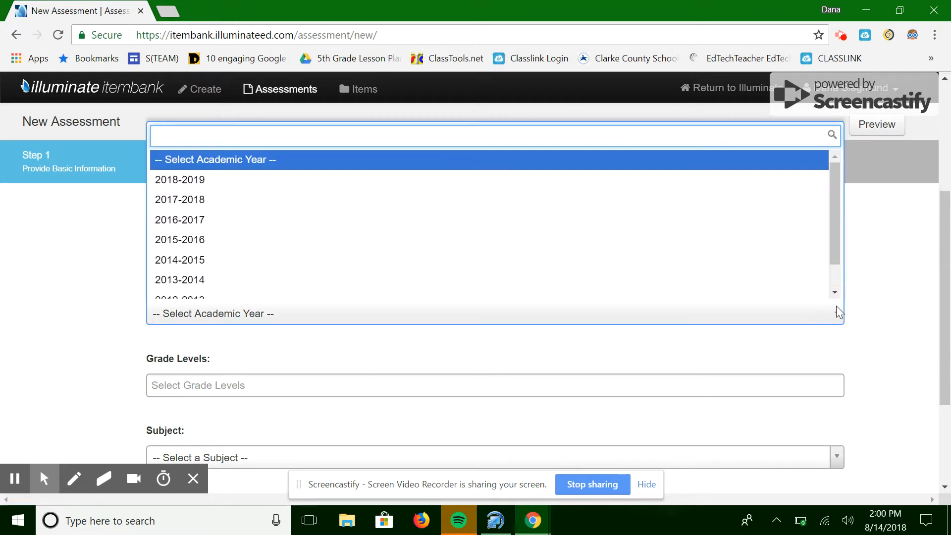
pyautogui.click(263, 180)
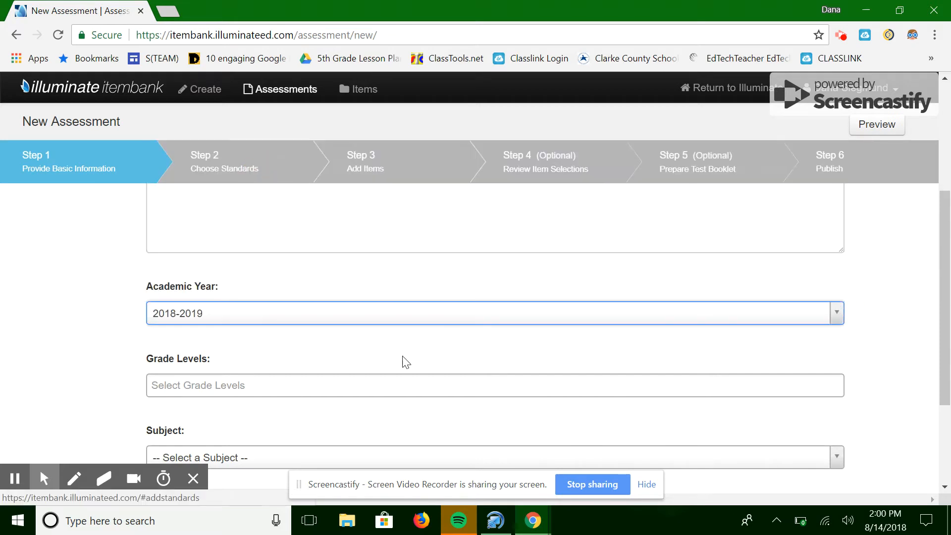
pyautogui.click(625, 388)
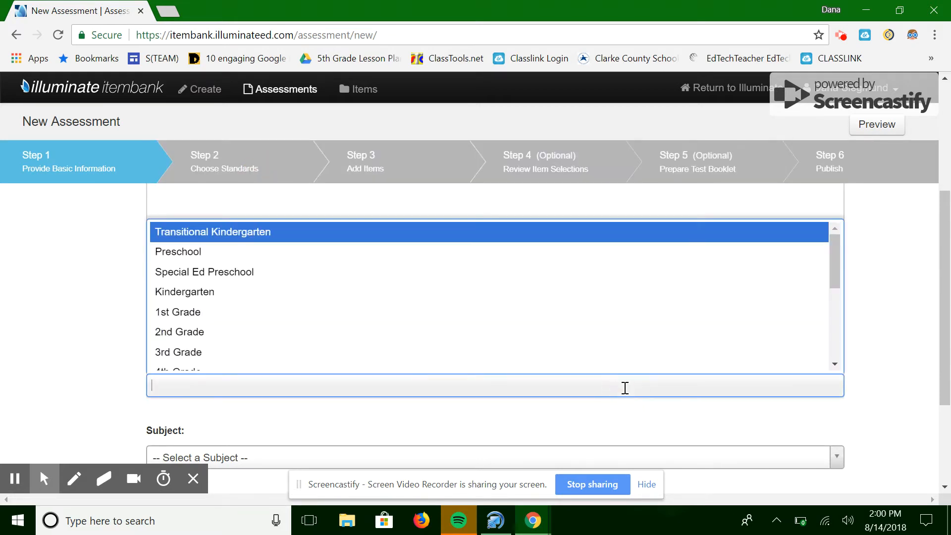
pyautogui.click(246, 331)
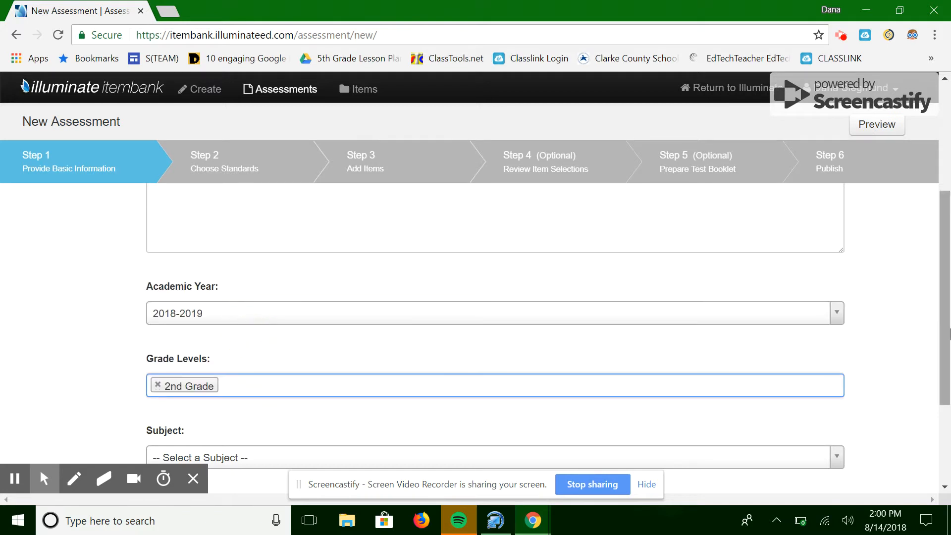
# Set the subject to English Language Arts and create the assessment
pyautogui.moveTo(945, 315); pyautogui.dragTo(945, 370)
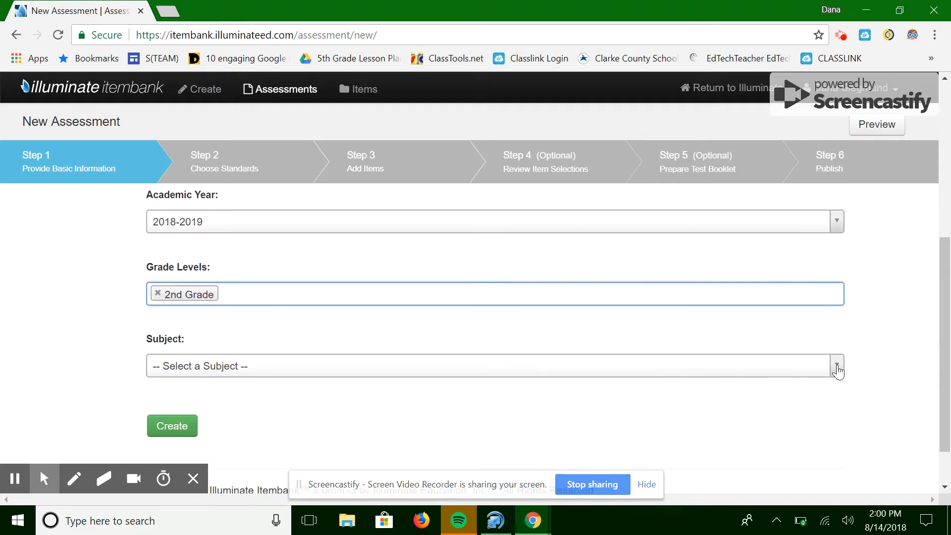
pyautogui.click(835, 366)
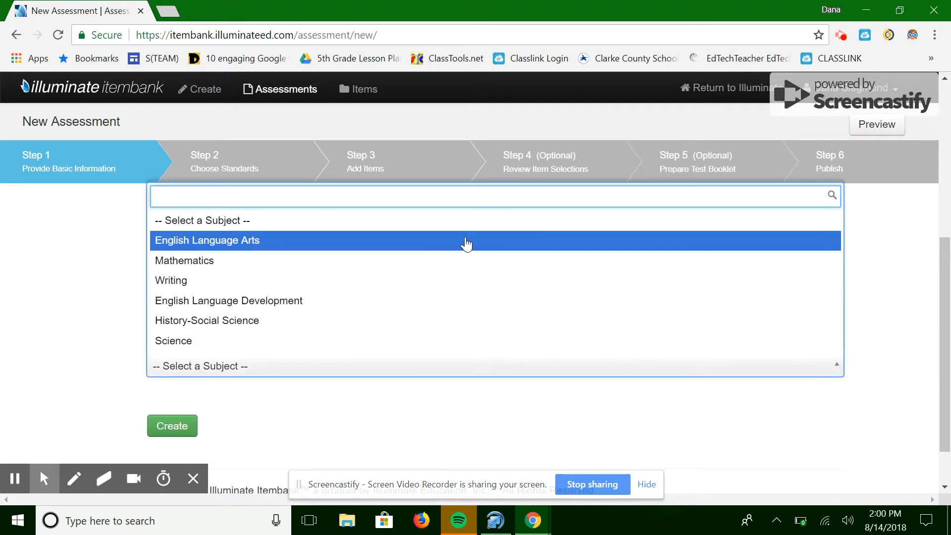
pyautogui.click(465, 241)
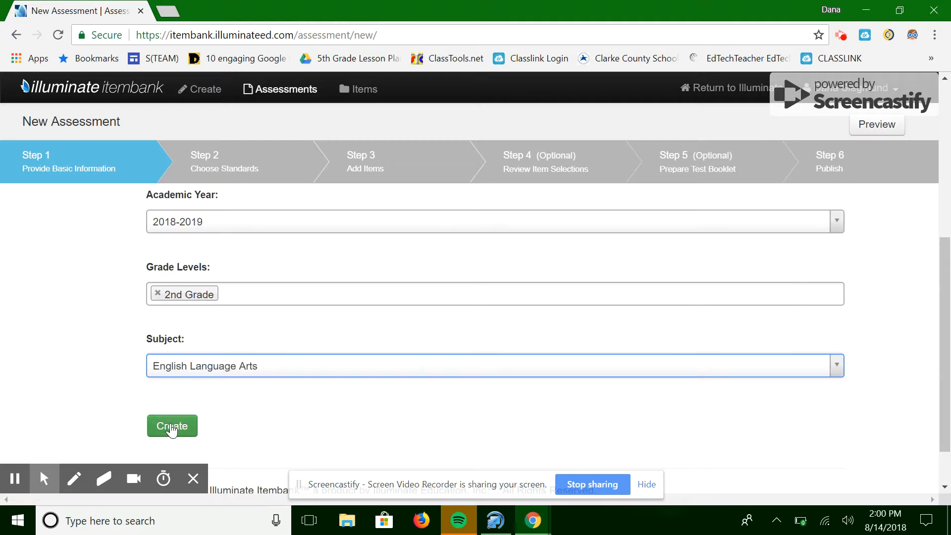
pyautogui.click(171, 426)
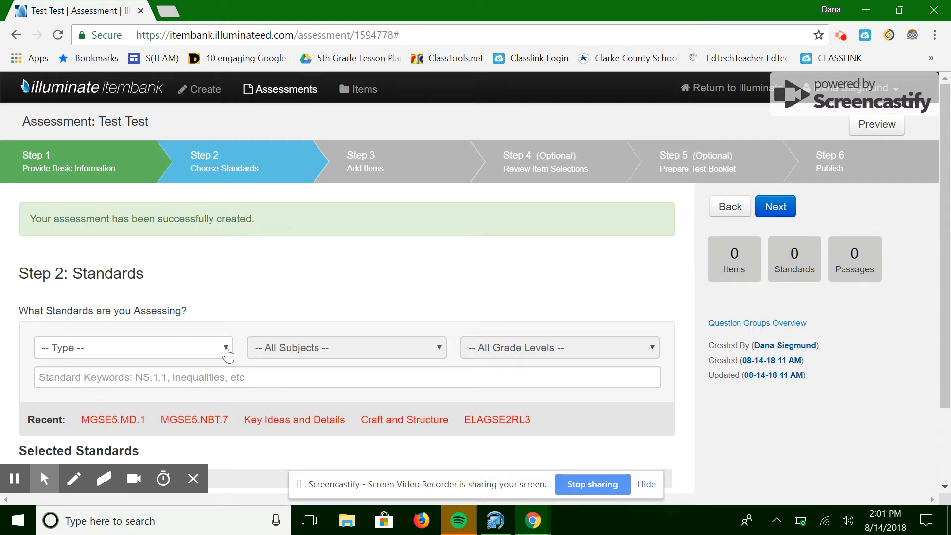
# Filter the available standards to Standards of Excellence, English Language Arts (2018), Grade 2
pyautogui.click(227, 356)
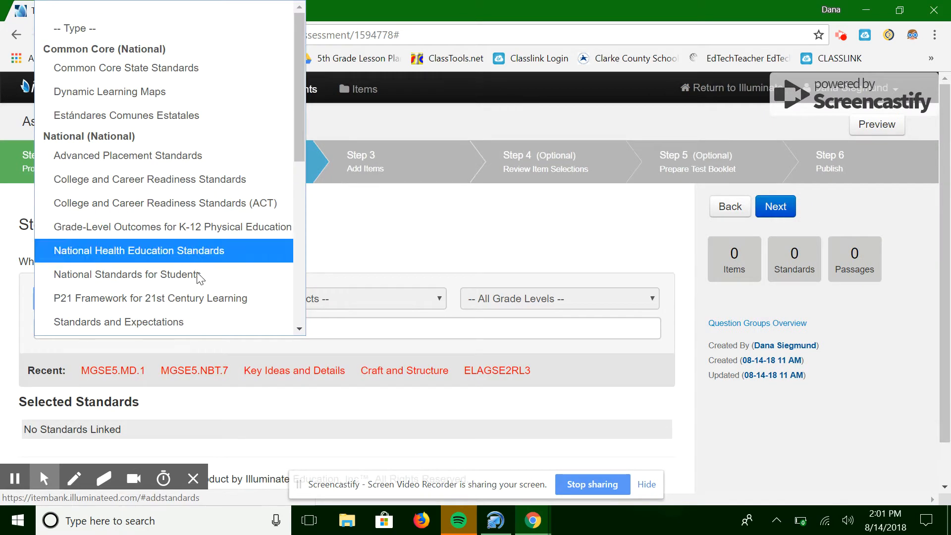
pyautogui.moveTo(299, 157); pyautogui.dragTo(299, 334)
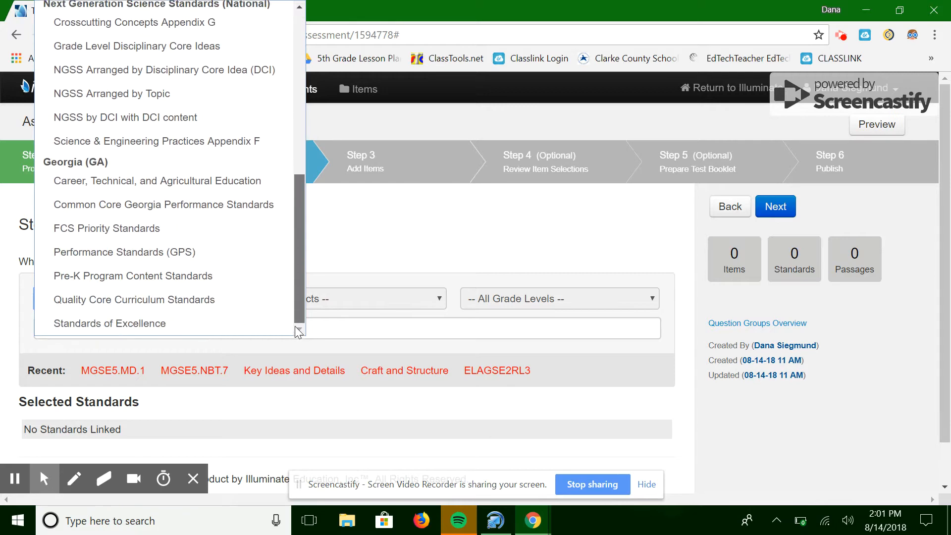
pyautogui.click(198, 331)
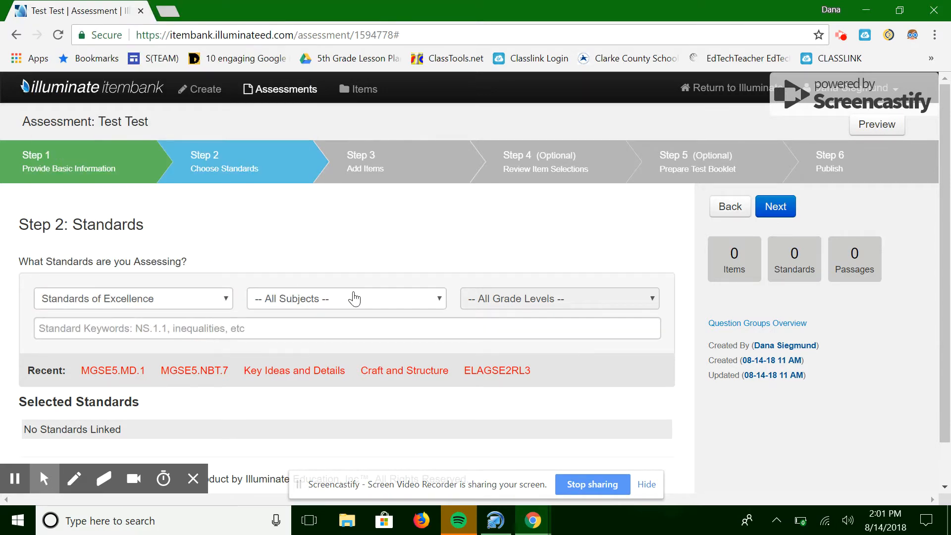
pyautogui.click(396, 311)
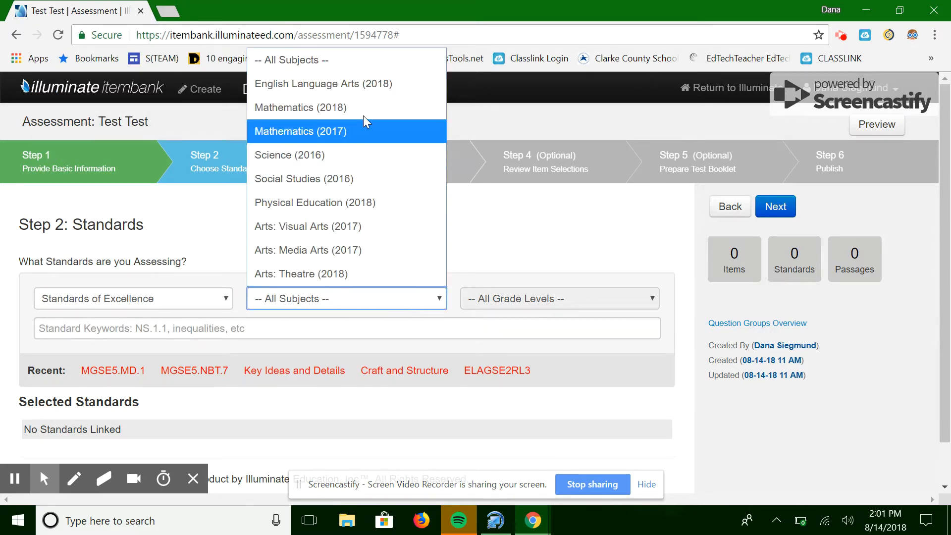
pyautogui.click(363, 84)
pyautogui.click(633, 299)
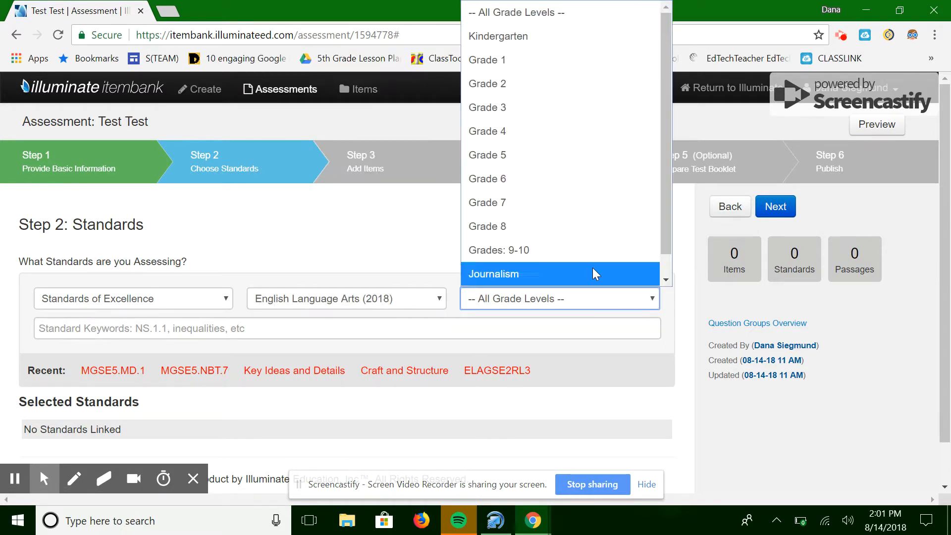
pyautogui.click(529, 86)
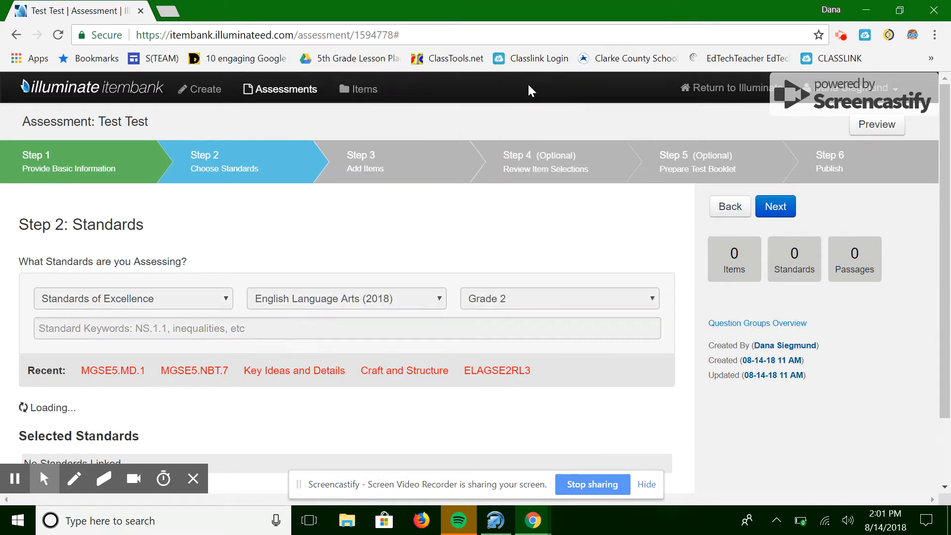
# Link standards ELAGSE2RL2 and ELAGSE2RL1 from Key Ideas and Details under Reading Literary to the assessment
pyautogui.moveTo(946, 240); pyautogui.dragTo(925, 371)
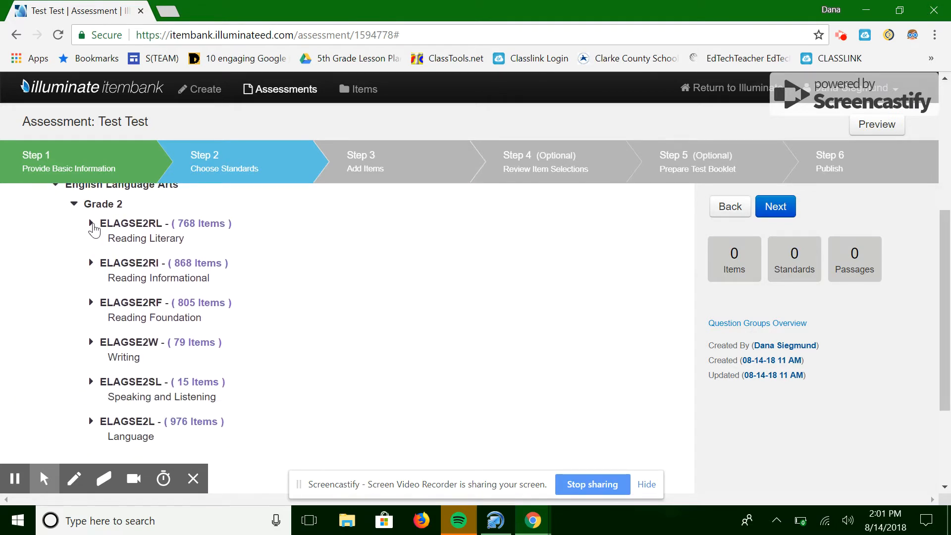
pyautogui.click(91, 223)
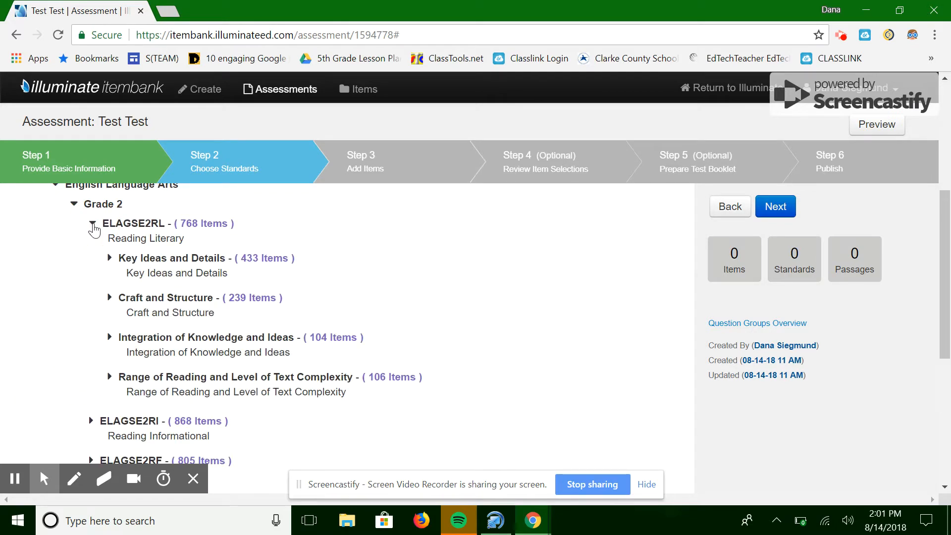
pyautogui.click(109, 262)
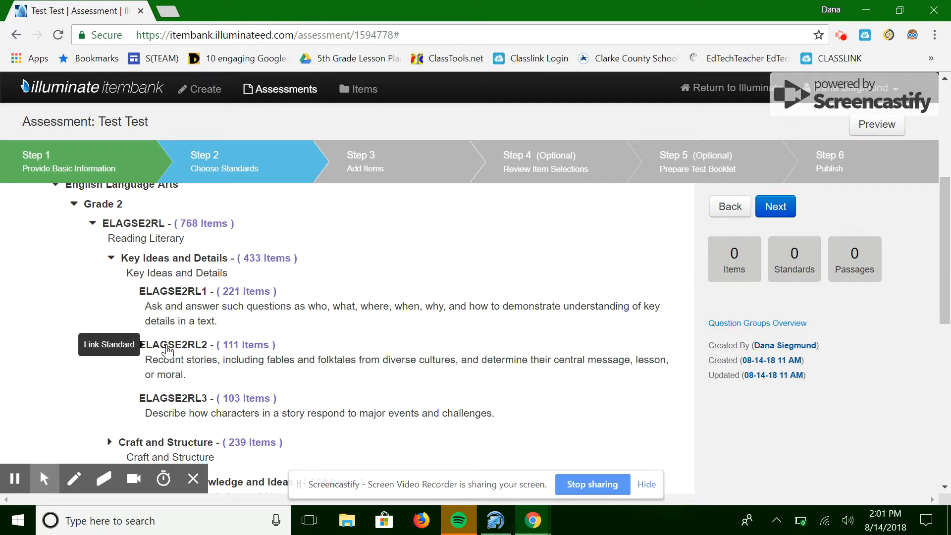
pyautogui.click(185, 346)
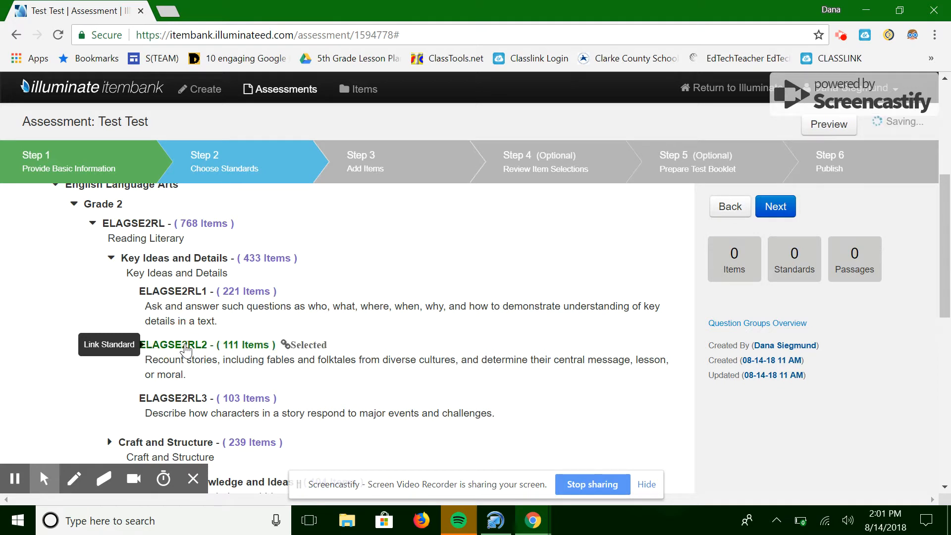
pyautogui.click(196, 294)
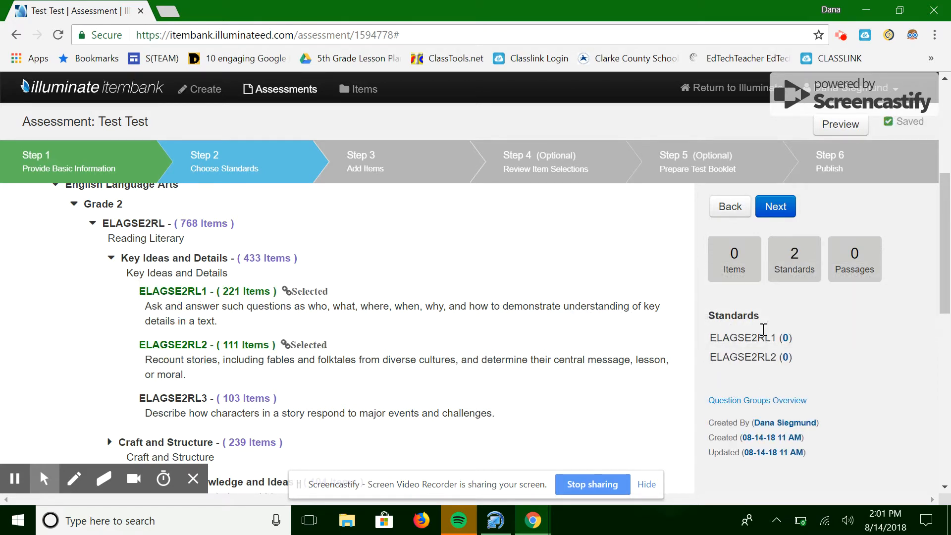
pyautogui.moveTo(752, 339)
pyautogui.moveTo(943, 284); pyautogui.dragTo(906, 246)
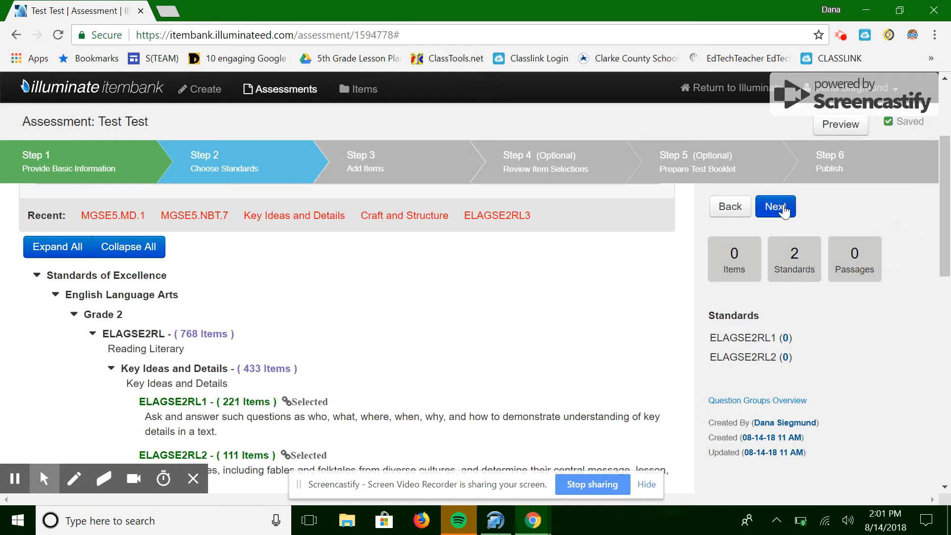
# Proceed from the chosen standards to the Add Items stage of the assessment
pyautogui.click(775, 207)
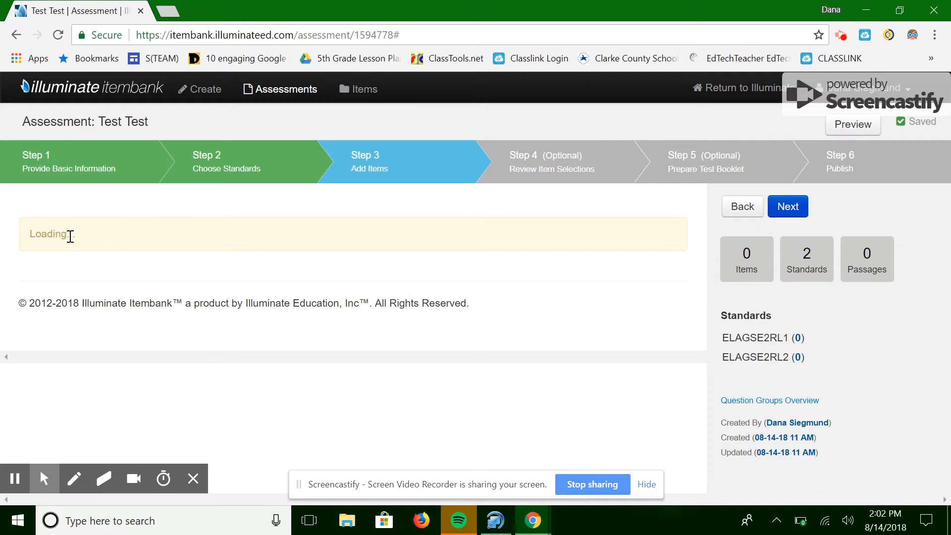
pyautogui.click(70, 234)
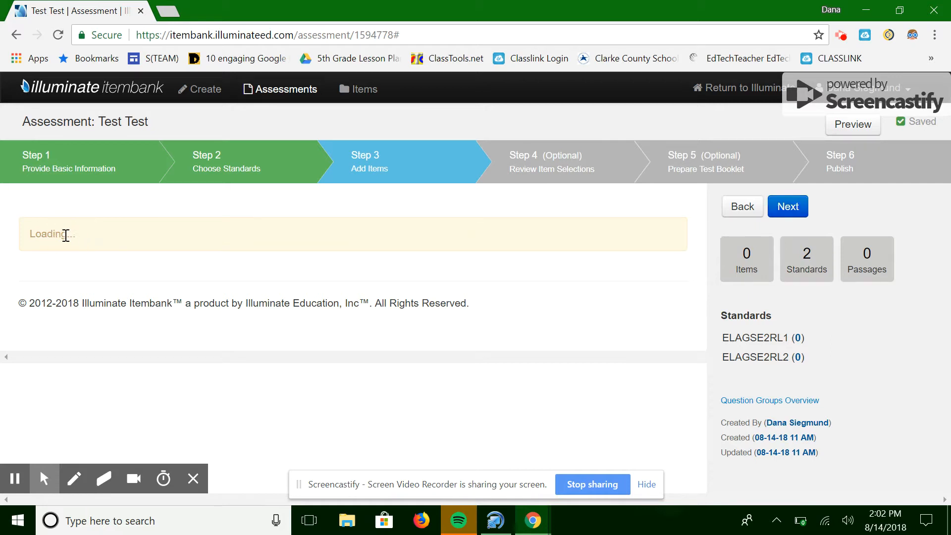
pyautogui.click(50, 234)
pyautogui.click(299, 487)
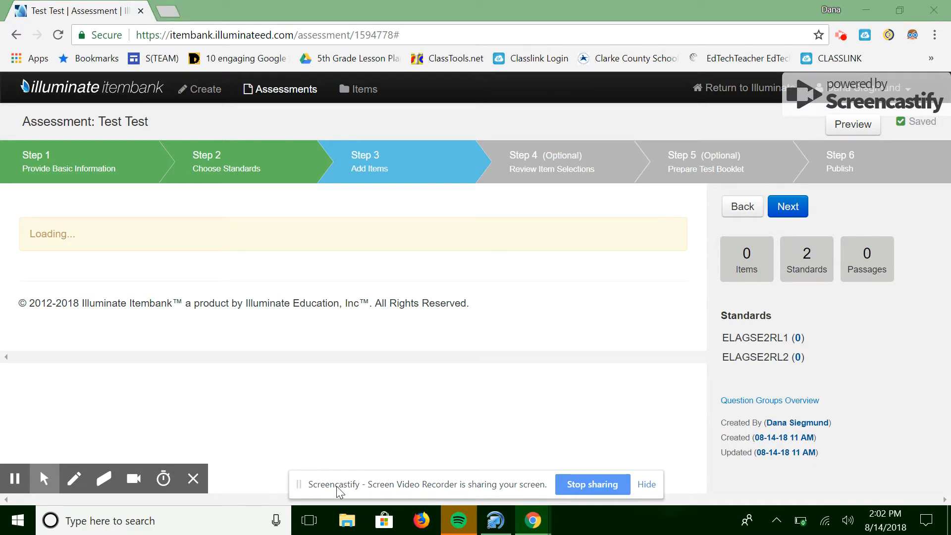
pyautogui.click(80, 228)
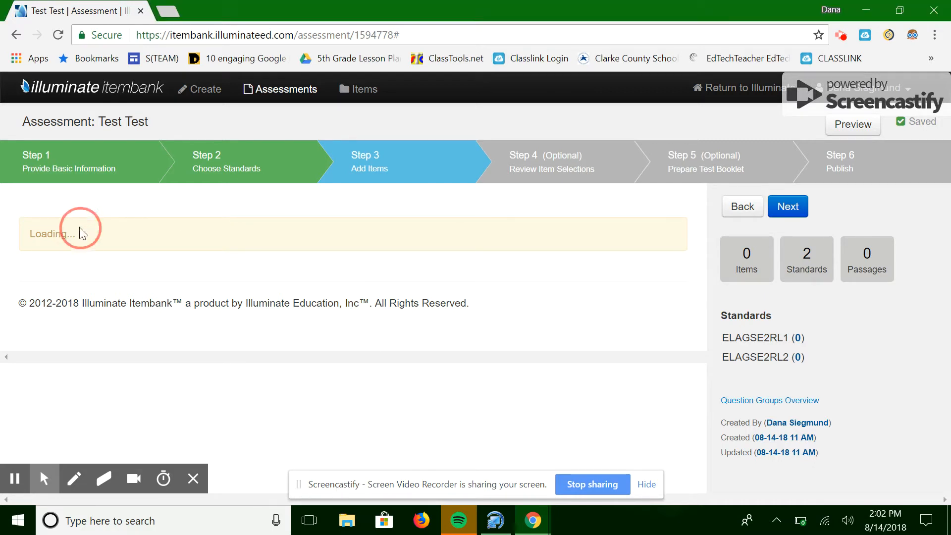
pyautogui.click(61, 38)
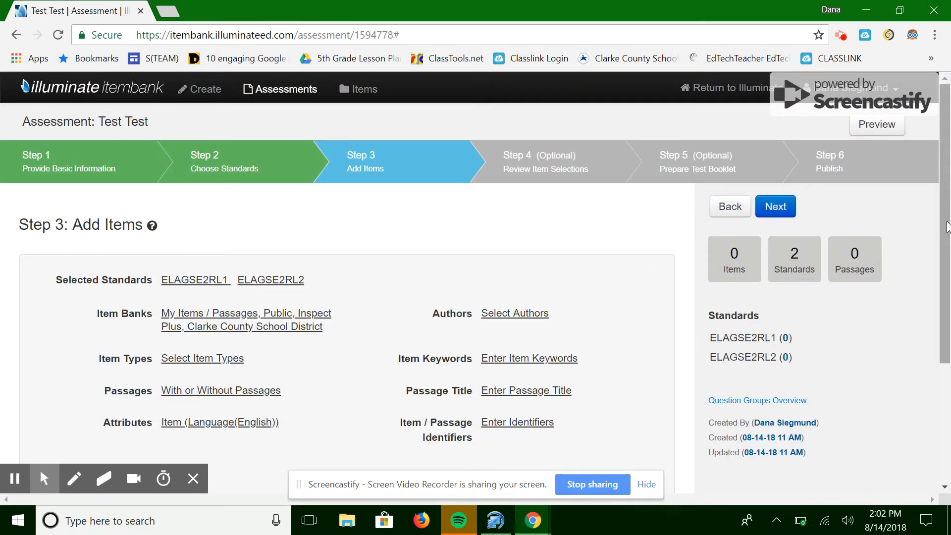
# Apply the item bank filter with My Items / Passages, Public, Inspect Plus and Clarke County School District included
pyautogui.scroll(-1, 946, 221)
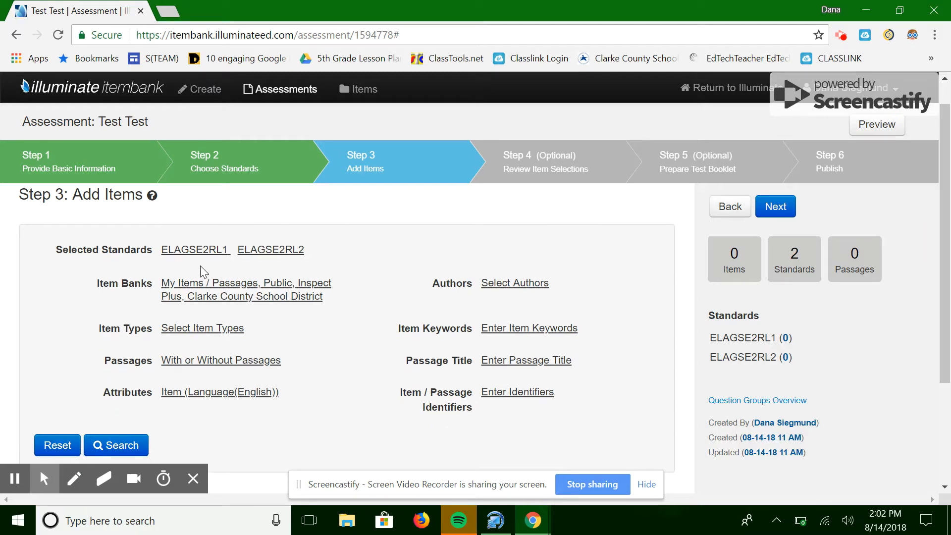
pyautogui.moveTo(253, 250)
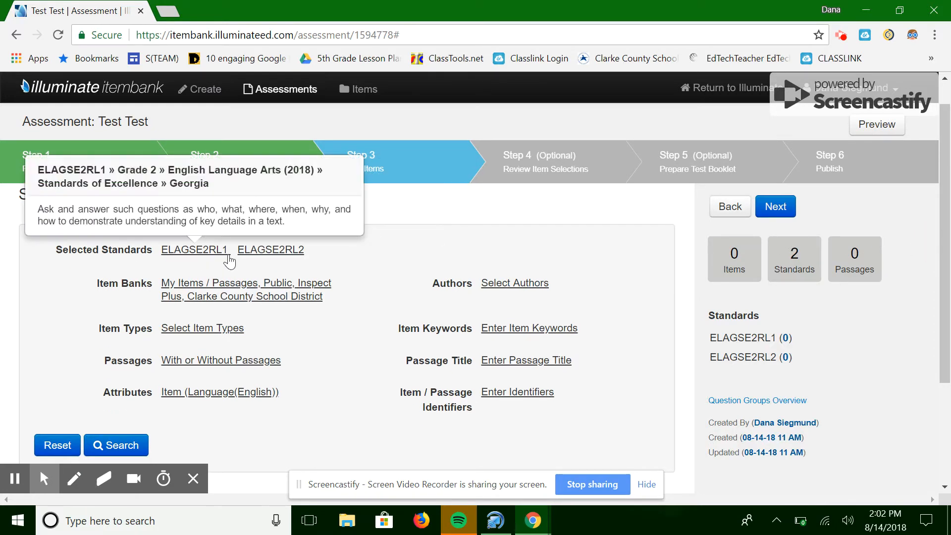
pyautogui.moveTo(192, 254)
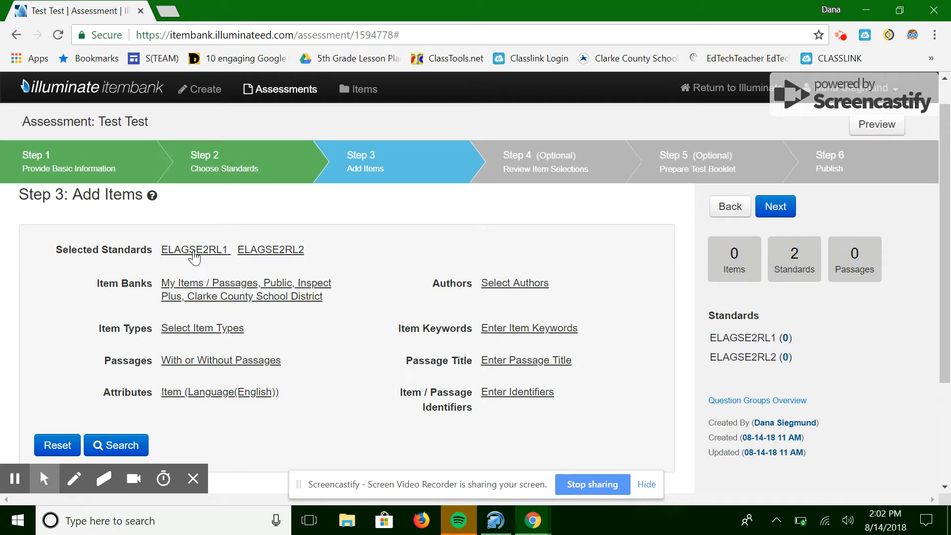
pyautogui.click(193, 281)
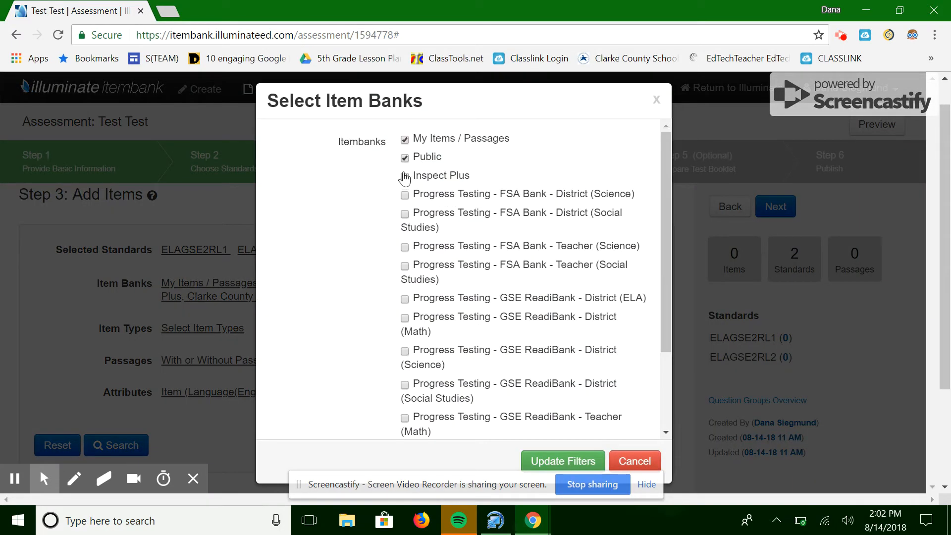
pyautogui.click(404, 176)
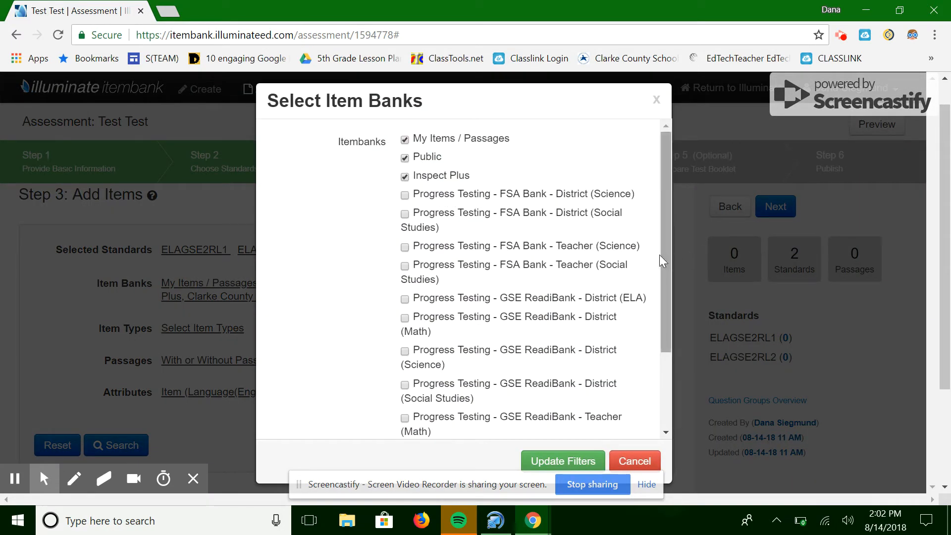
pyautogui.moveTo(661, 261); pyautogui.dragTo(664, 359)
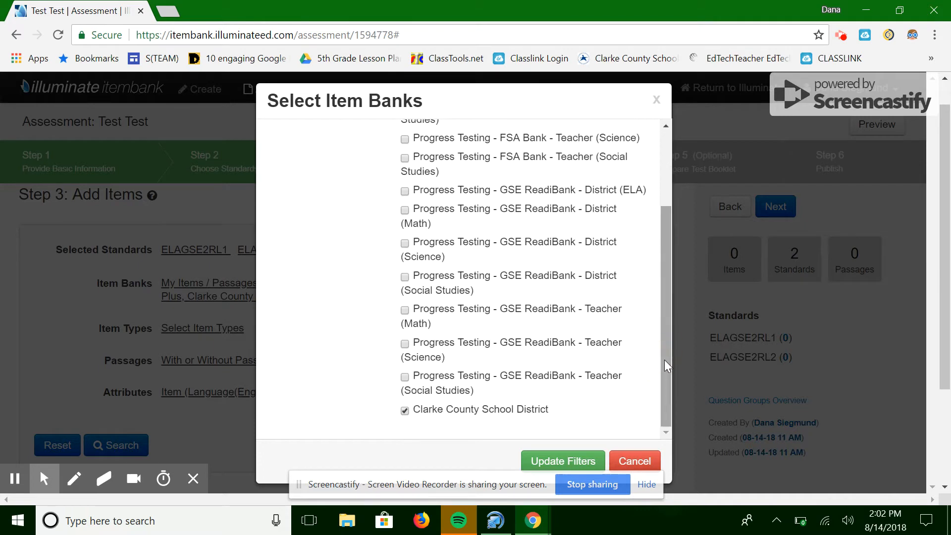
pyautogui.click(575, 461)
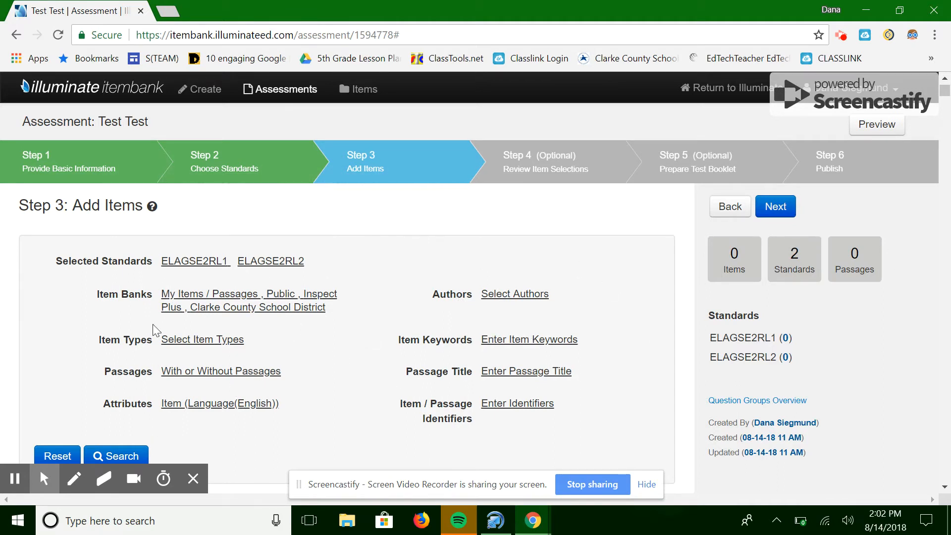
# Search the item banks for passages and questions on the selected standards and browse the results
pyautogui.click(120, 454)
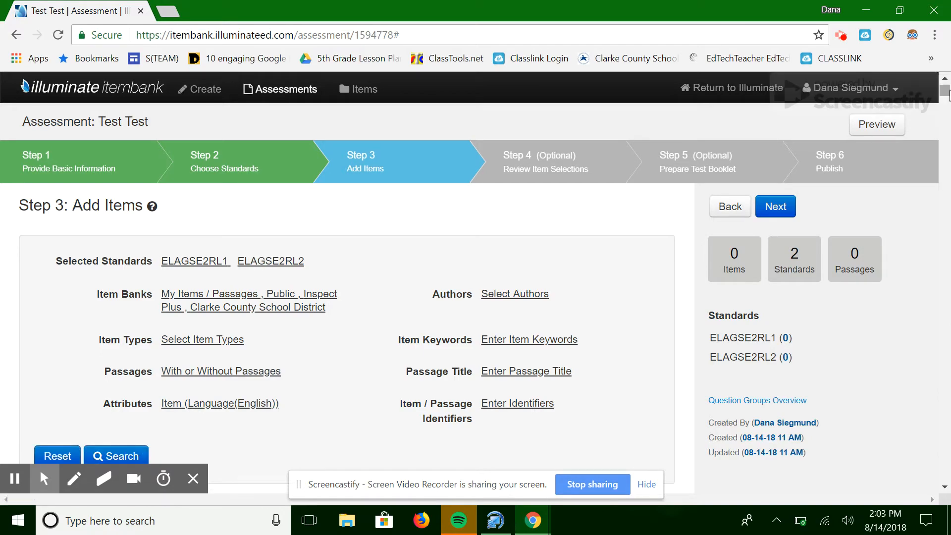
pyautogui.moveTo(944, 91)
pyautogui.mouseDown()
pyautogui.moveTo(949, 113)
pyautogui.moveTo(948, 87)
pyautogui.moveTo(947, 102)
pyautogui.mouseUp()
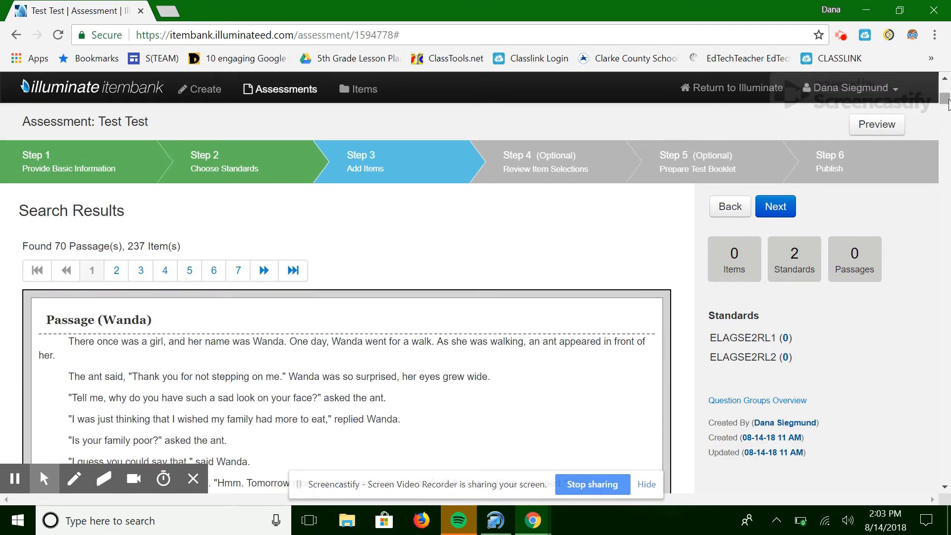
pyautogui.moveTo(944, 101); pyautogui.dragTo(948, 175)
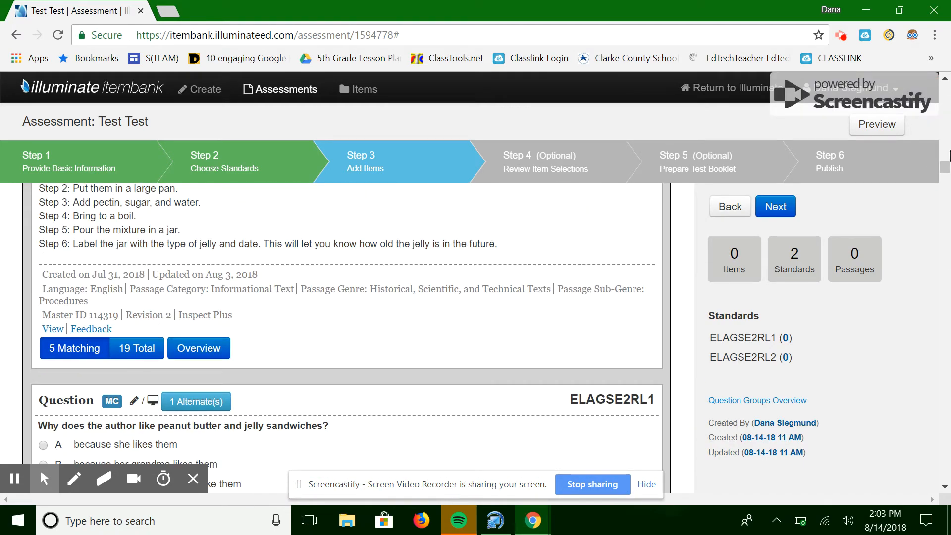
# Add the first question on why the author likes peanut butter and jelly sandwiches and the last question of the My Favorite Food passage
pyautogui.click(945, 173)
pyautogui.moveTo(945, 172); pyautogui.dragTo(946, 179)
pyautogui.click(633, 340)
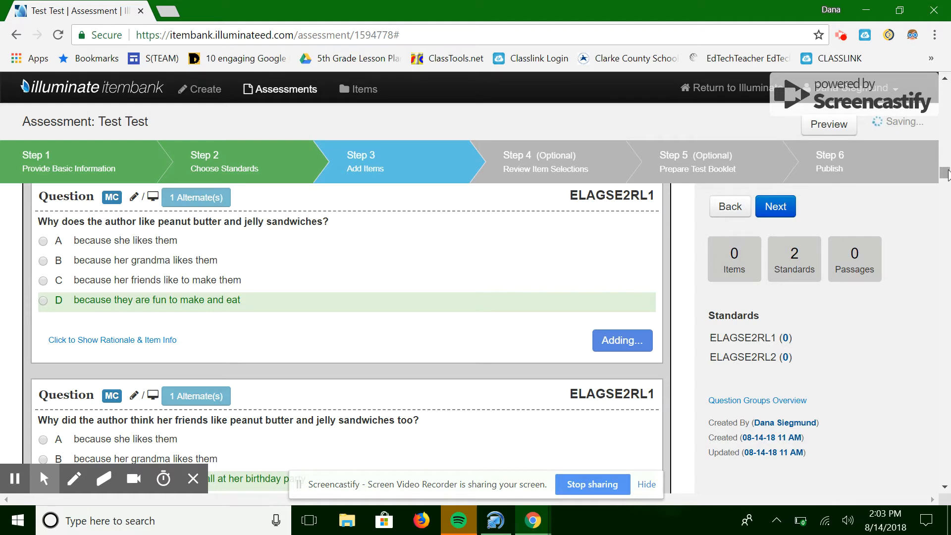
pyautogui.moveTo(947, 174); pyautogui.dragTo(946, 198)
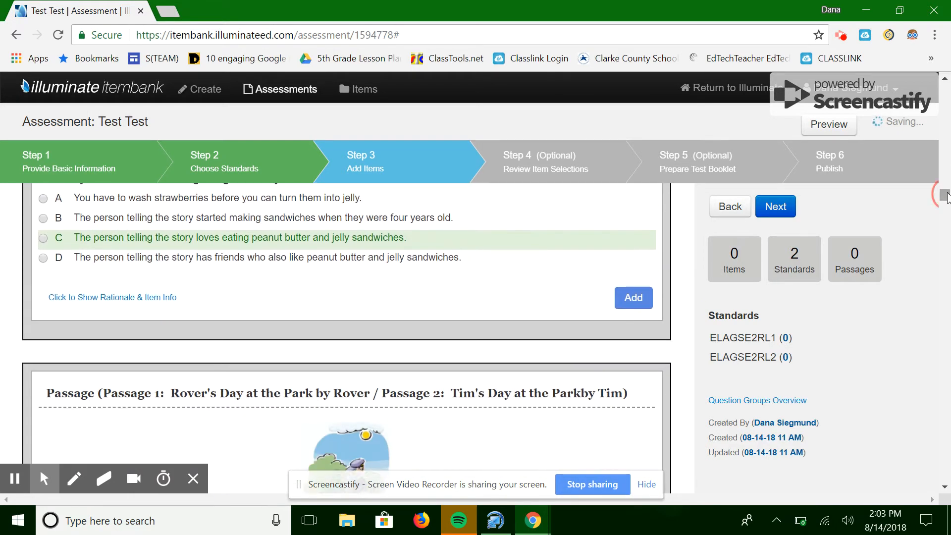
pyautogui.click(631, 297)
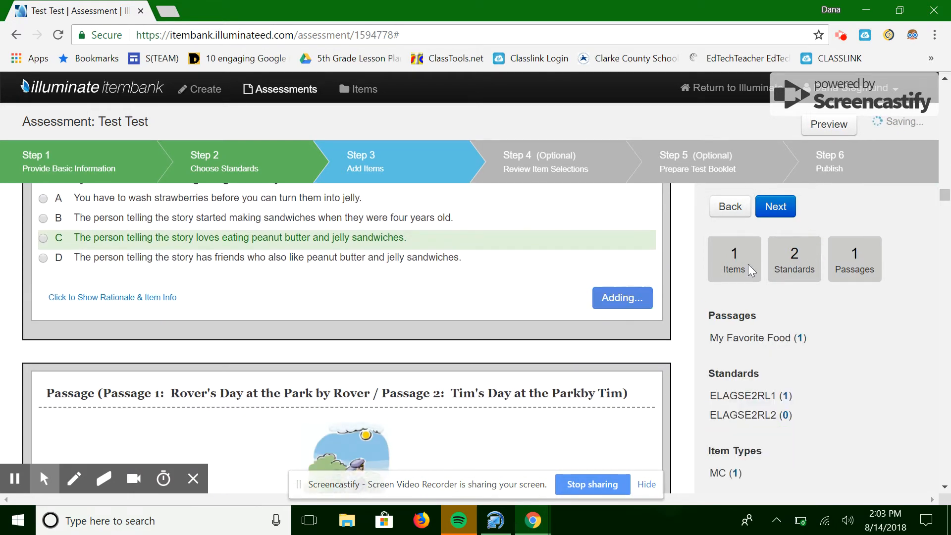
# Add the question "What lesson did Jerry learn?" from the Jerry the Giraffe passage
pyautogui.moveTo(944, 195); pyautogui.dragTo(947, 243)
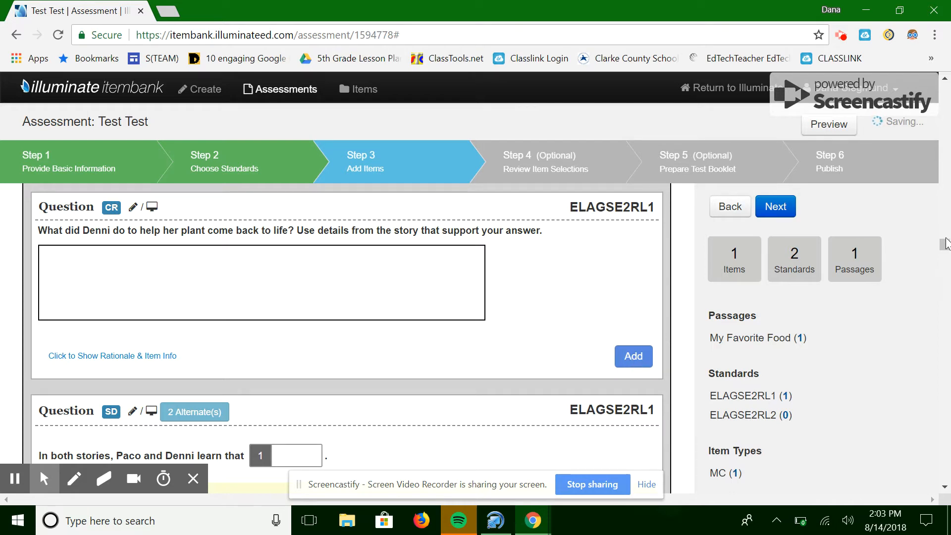
pyautogui.scroll(5, 946, 244)
pyautogui.moveTo(946, 246); pyautogui.dragTo(946, 287)
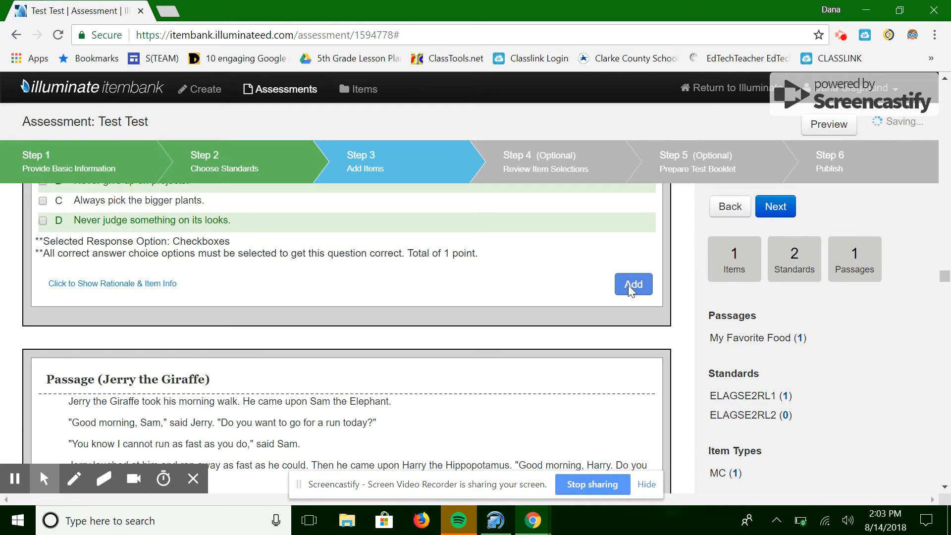
pyautogui.moveTo(946, 278); pyautogui.dragTo(946, 312)
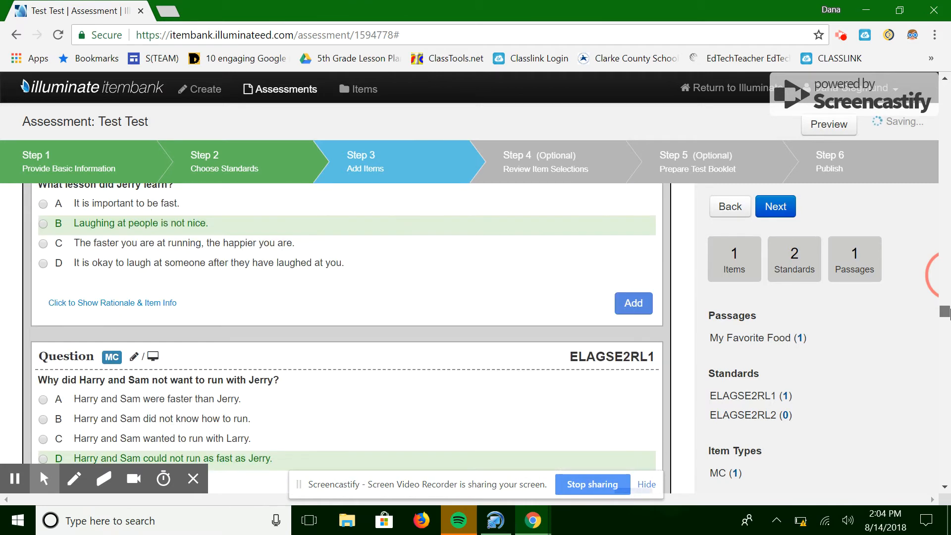
pyautogui.click(634, 304)
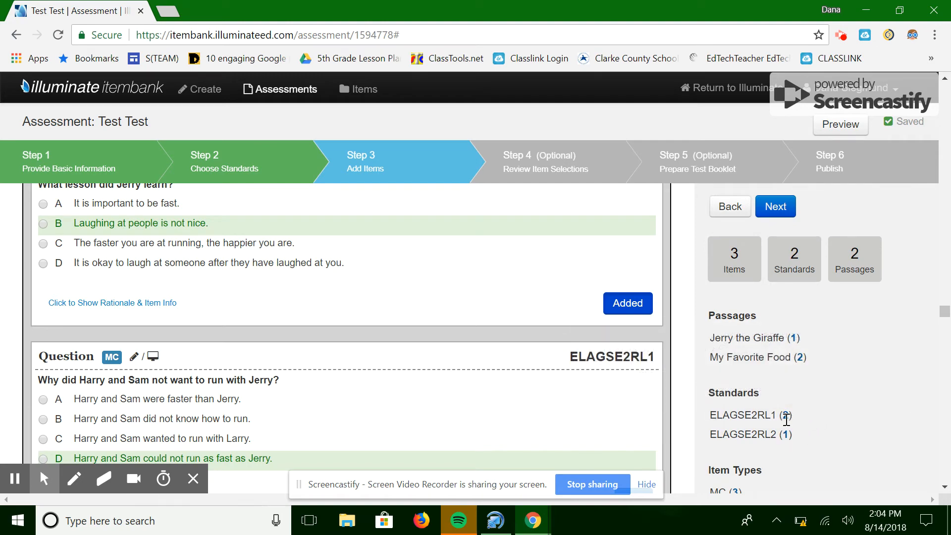
# Limit the item search to standard ELAGSE2RL2 and add another Jerry the Giraffe question from the filtered results
pyautogui.moveTo(797, 436)
pyautogui.moveTo(944, 312); pyautogui.dragTo(944, 87)
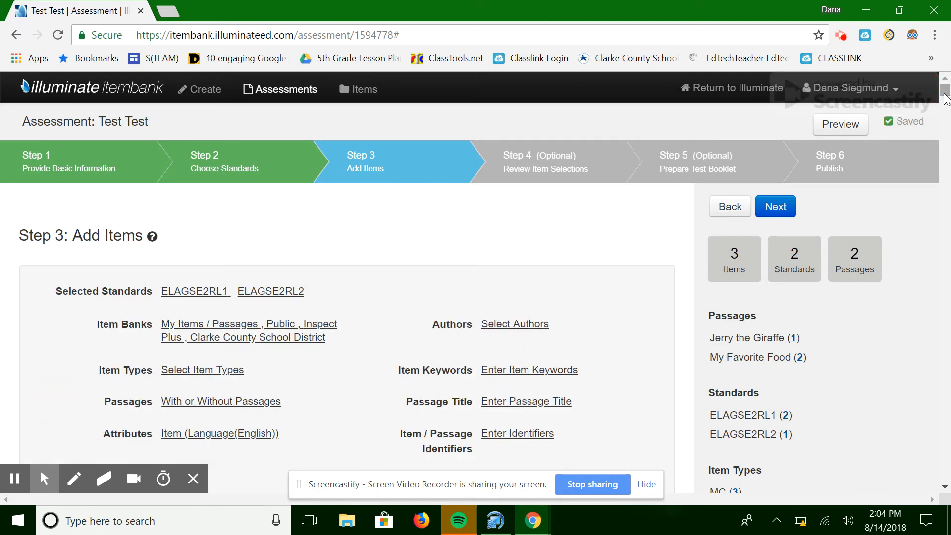
pyautogui.click(213, 291)
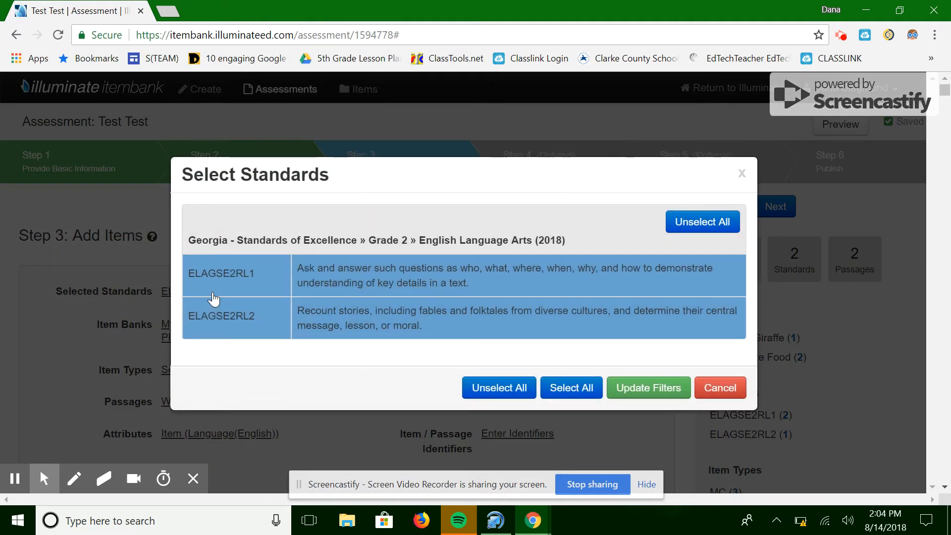
pyautogui.click(426, 297)
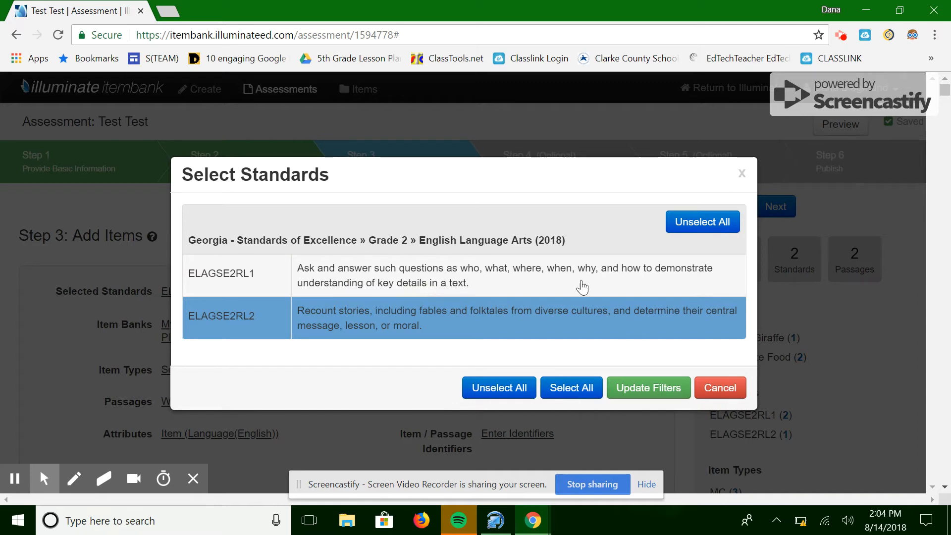
pyautogui.click(655, 393)
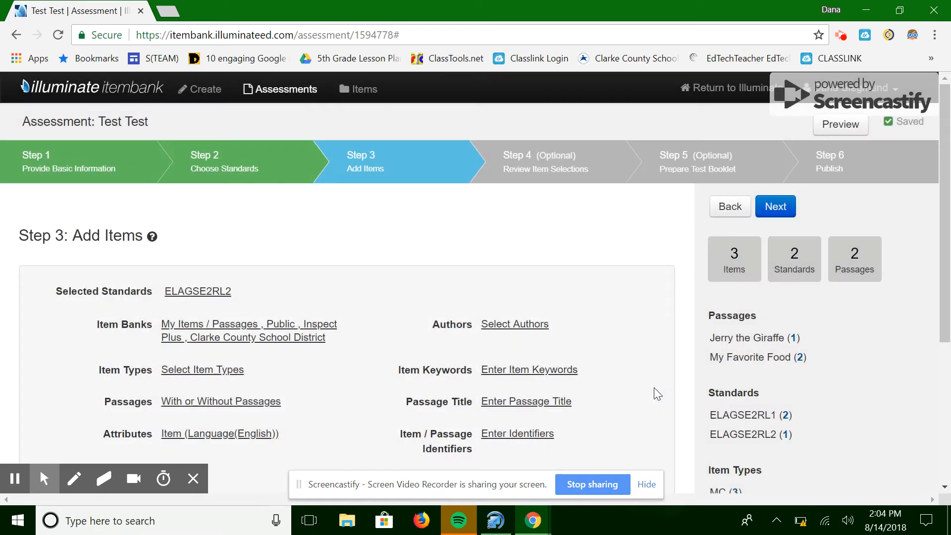
pyautogui.moveTo(946, 178); pyautogui.dragTo(949, 314)
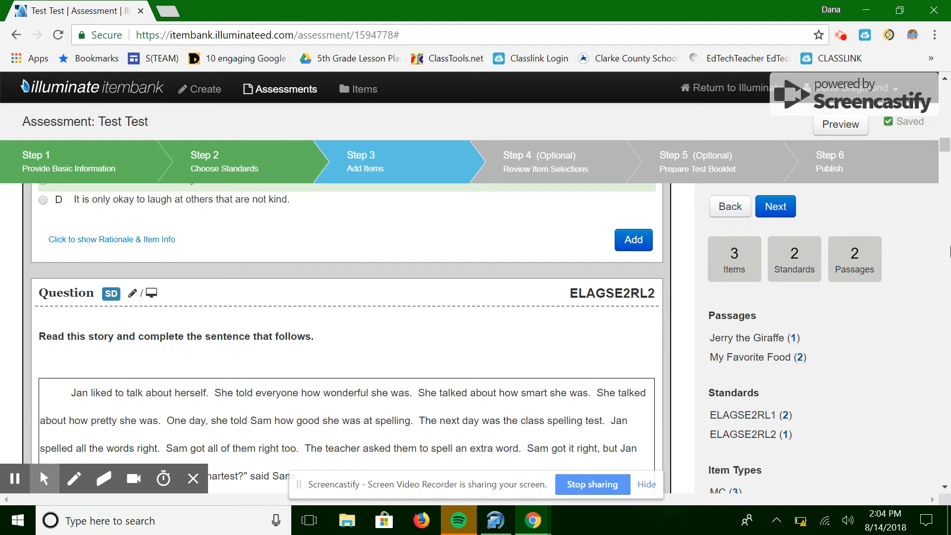
pyautogui.click(625, 240)
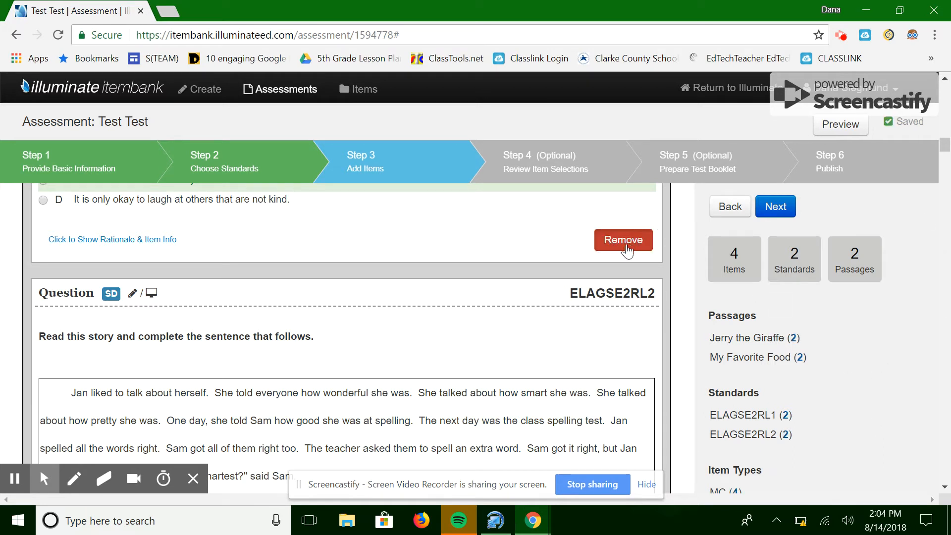
# Advance past the item review and print options with their default settings, and publish the assessment
pyautogui.click(774, 208)
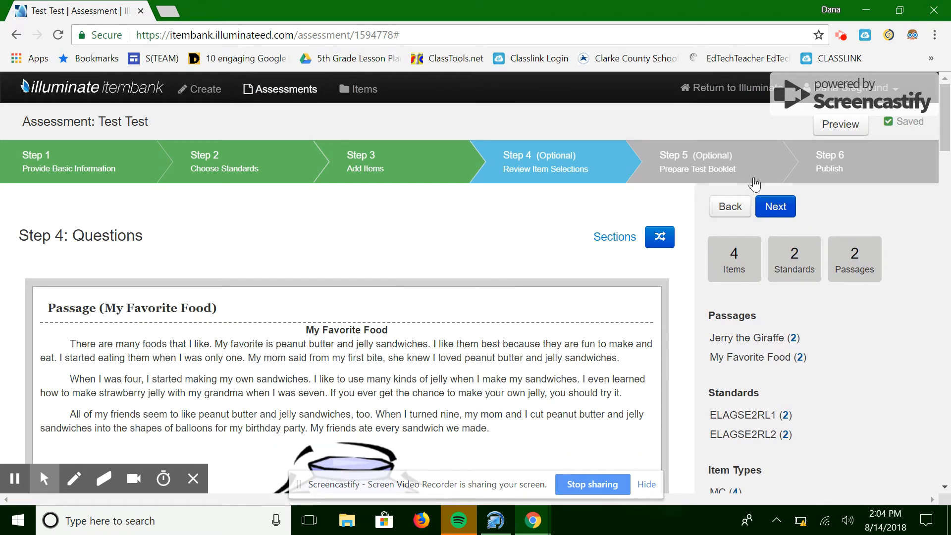
pyautogui.moveTo(945, 117); pyautogui.dragTo(935, 94)
pyautogui.click(781, 207)
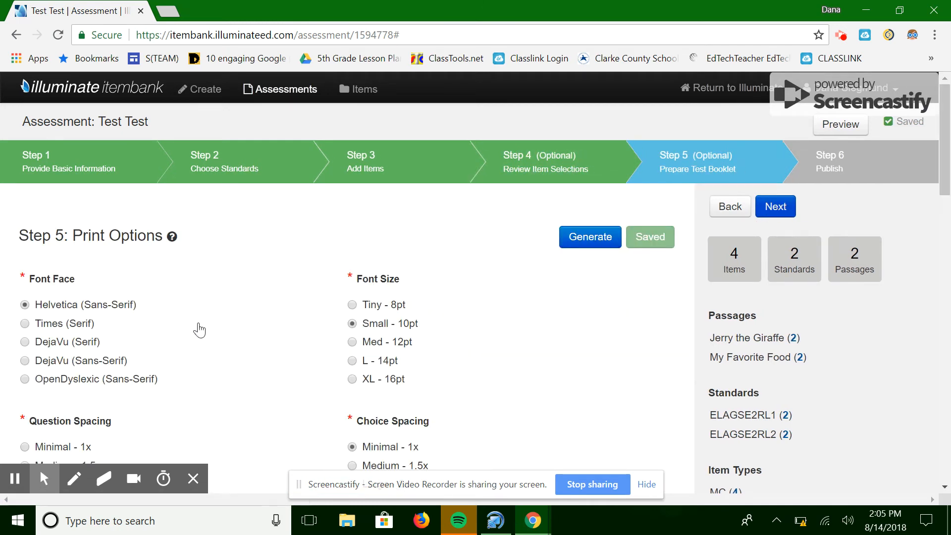
pyautogui.moveTo(949, 168)
pyautogui.mouseDown()
pyautogui.moveTo(940, 317)
pyautogui.moveTo(931, 164)
pyautogui.mouseUp()
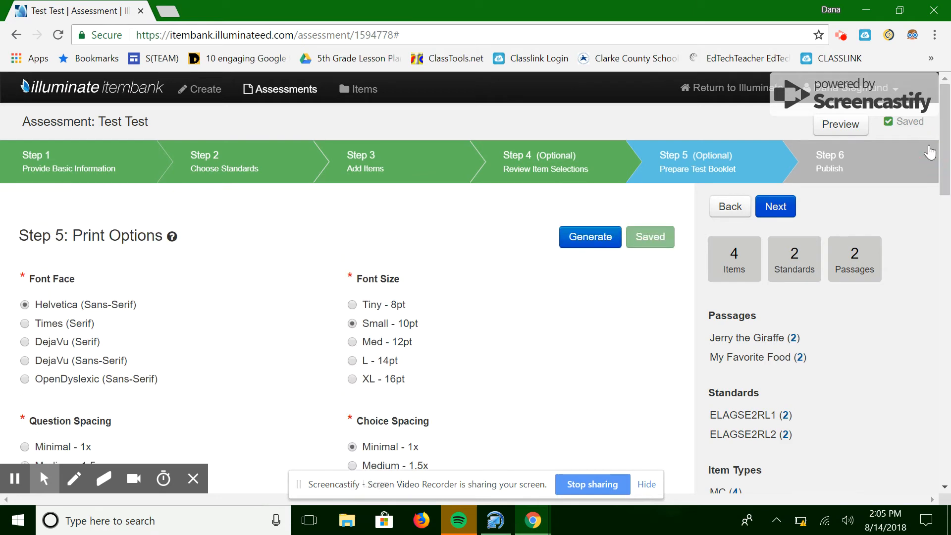
pyautogui.click(768, 207)
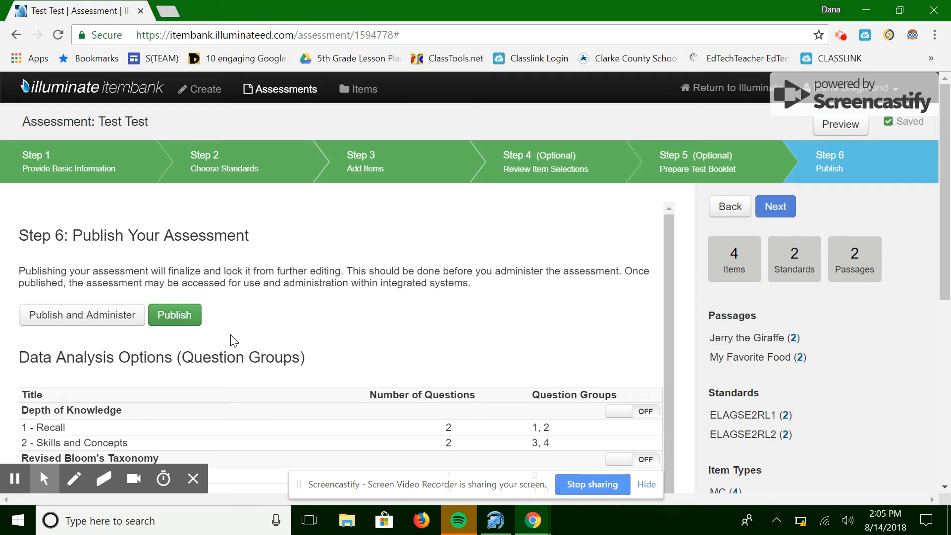
pyautogui.click(188, 321)
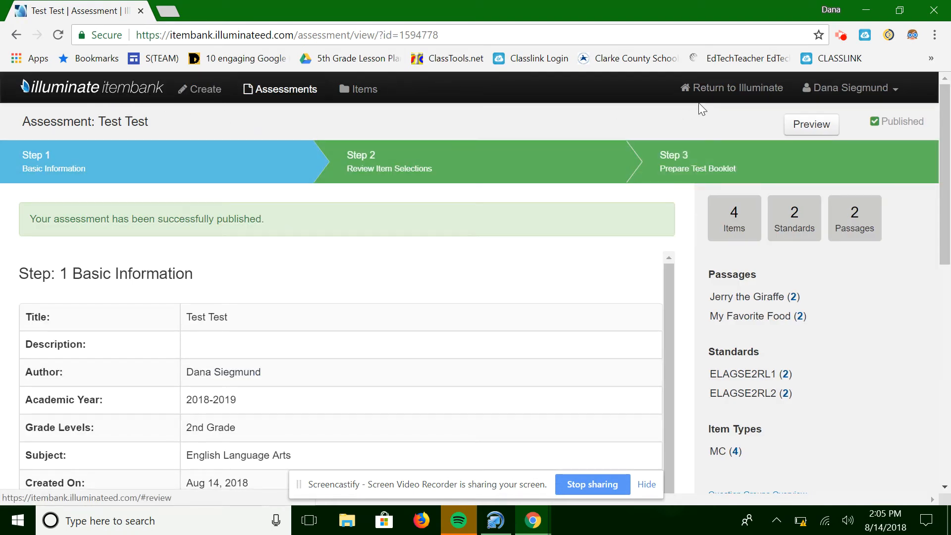
# Return from the Itembank to Illuminate and open its home page
pyautogui.click(714, 88)
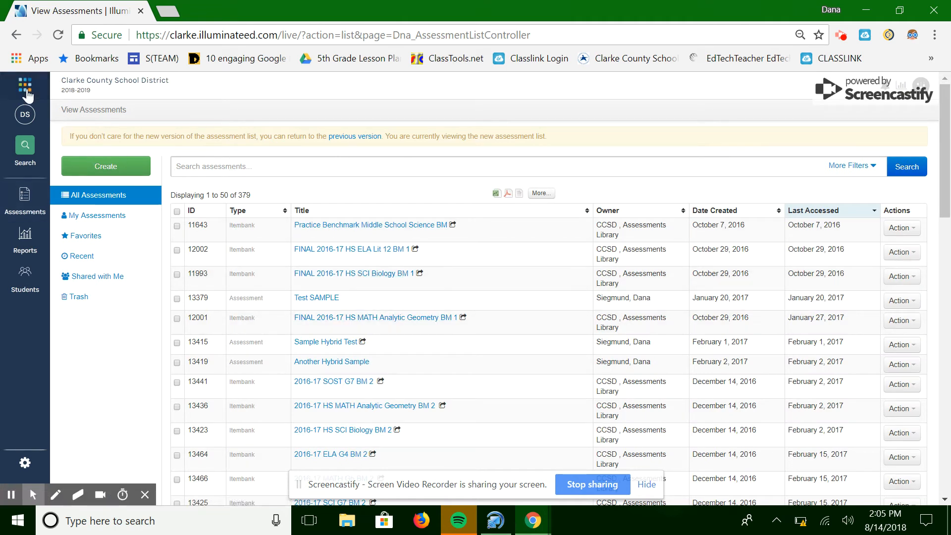
pyautogui.click(25, 88)
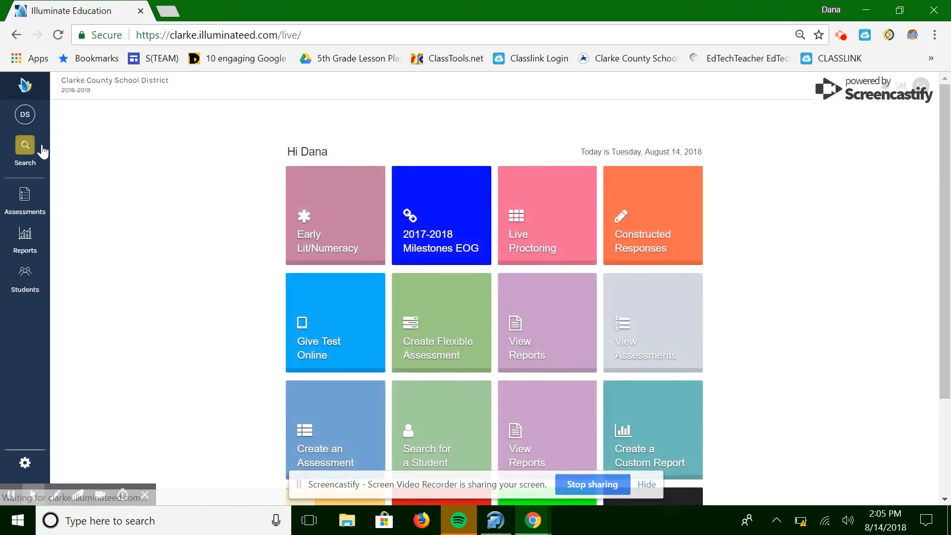
# Open the list of all assessments and view the My Assessments and Recent groups
pyautogui.click(27, 215)
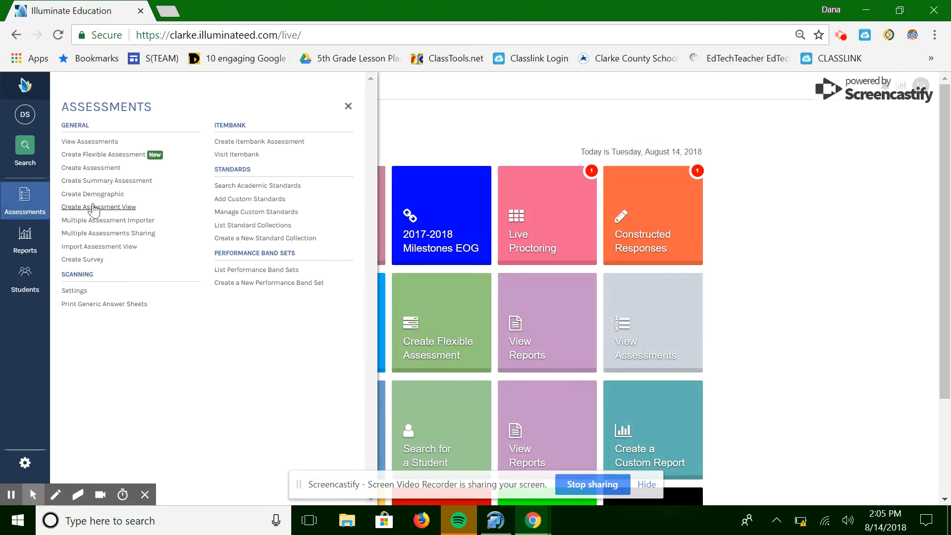
pyautogui.click(98, 143)
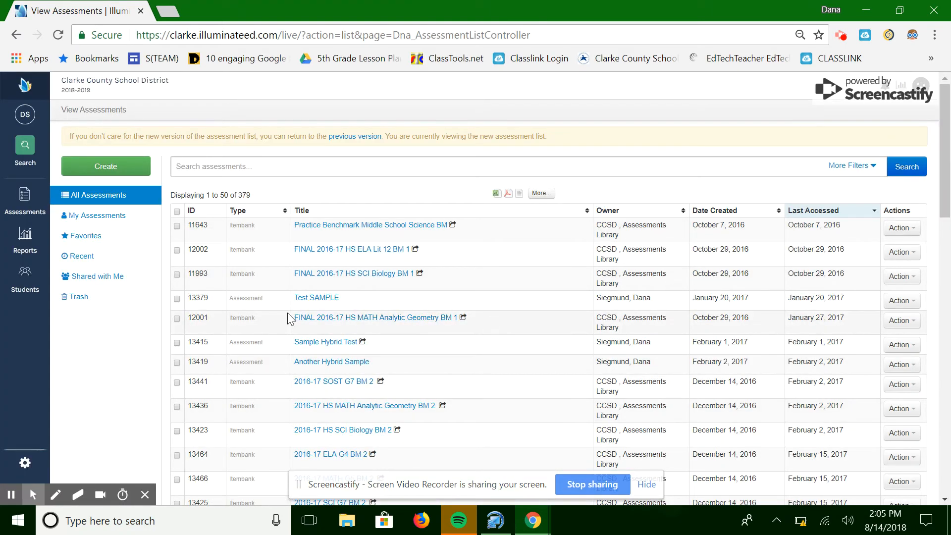
pyautogui.click(101, 218)
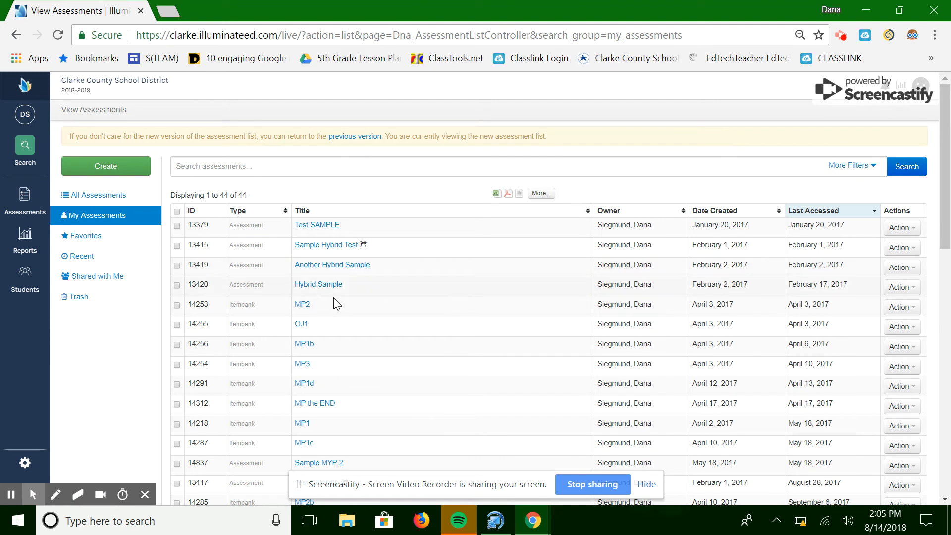
pyautogui.click(86, 255)
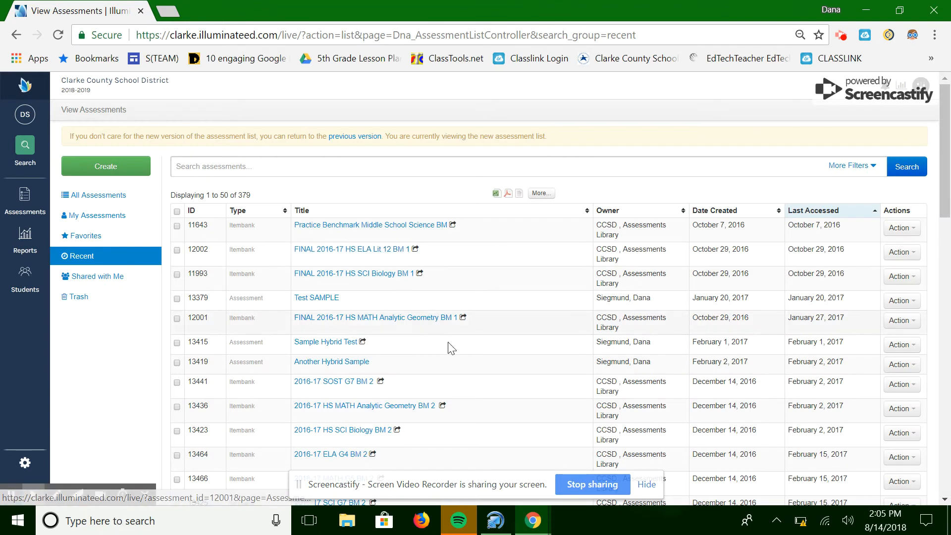
# Search the assessments for "test test", open the Itembank assessment "Test Test" and dismiss its prepare and administer suggestions
pyautogui.click(298, 169)
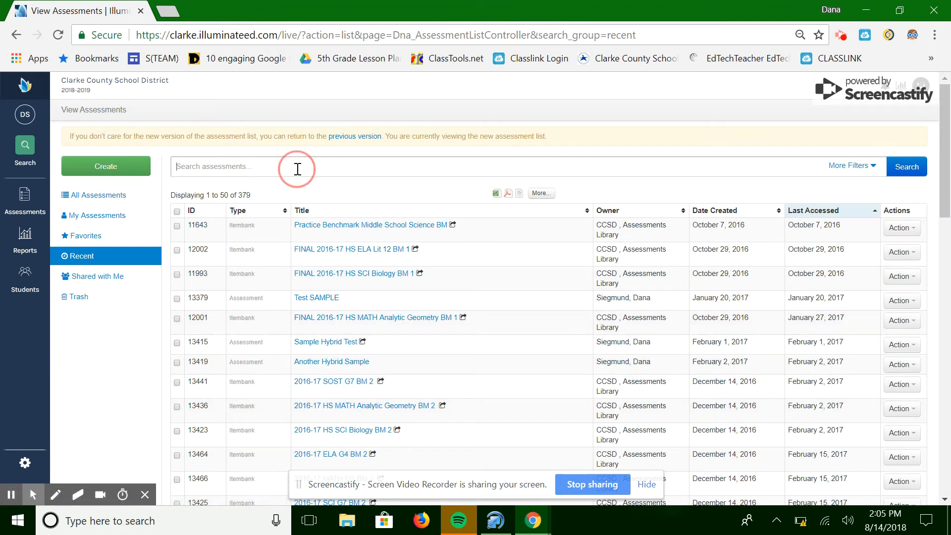
pyautogui.write('tes')
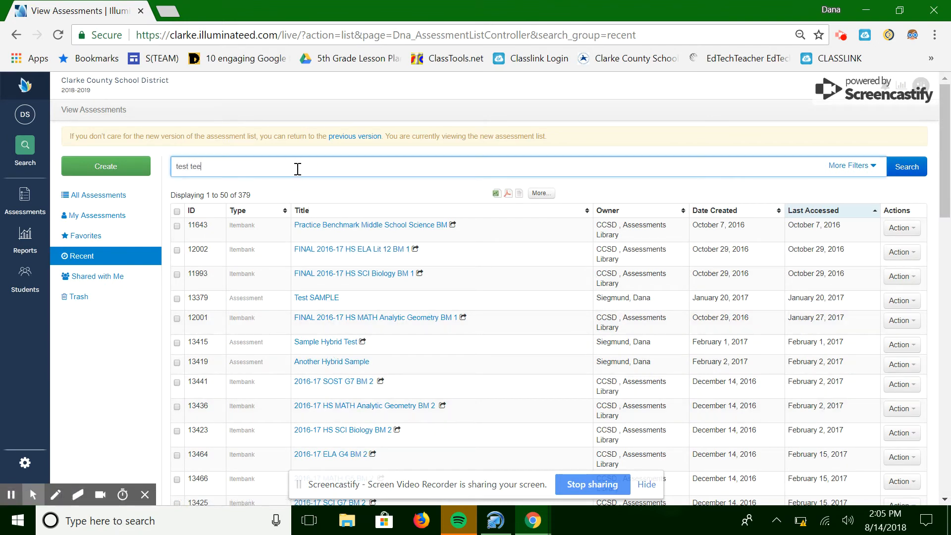
pyautogui.write('t test')
pyautogui.press('Return')
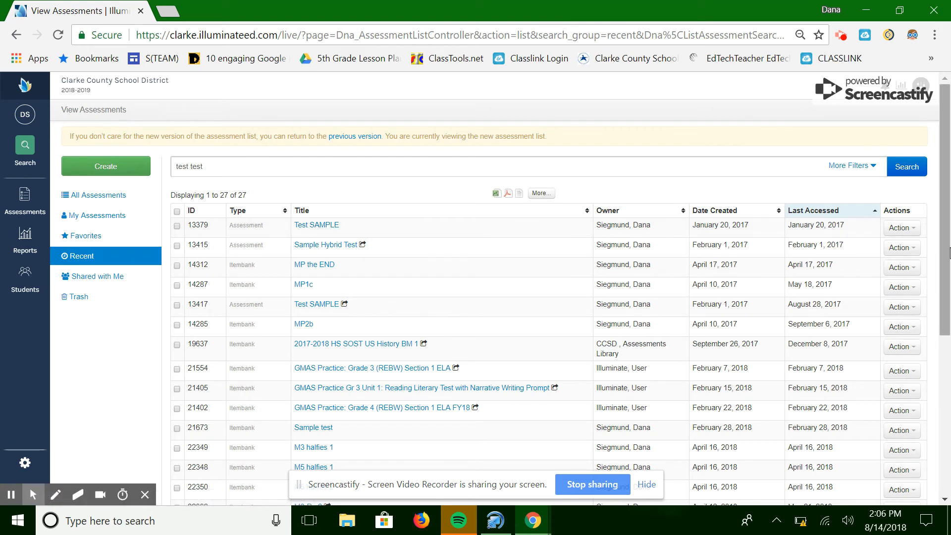
pyautogui.scroll(-4, 949, 253)
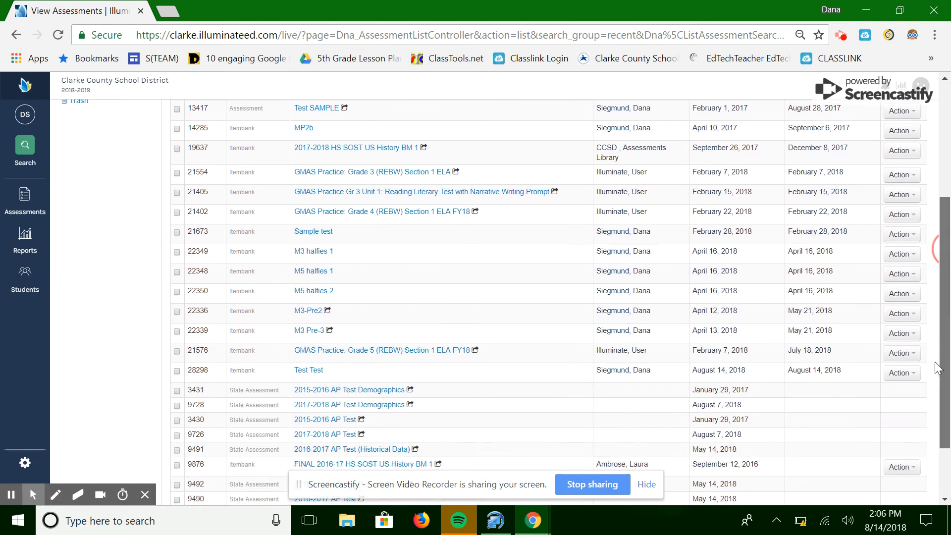
pyautogui.click(311, 374)
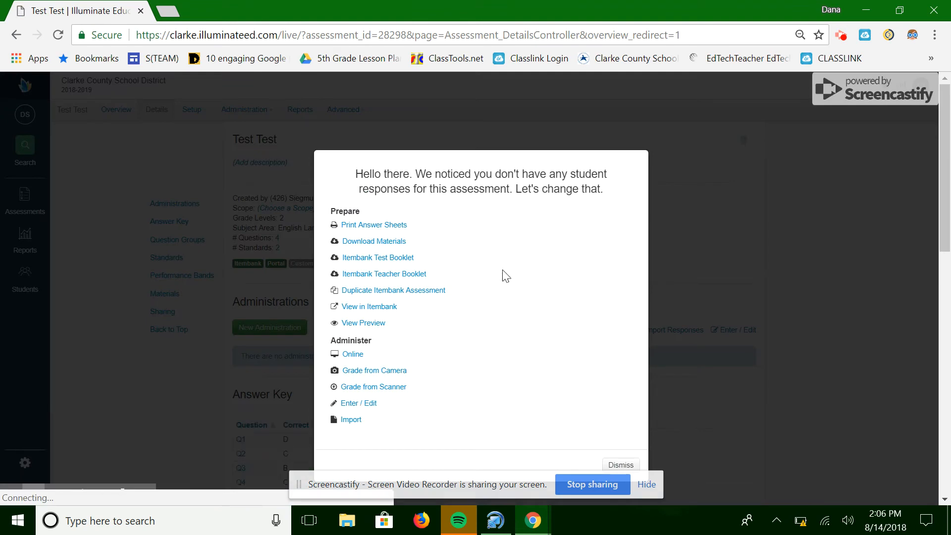
pyautogui.moveTo(945, 233); pyautogui.dragTo(945, 262)
pyautogui.click(619, 465)
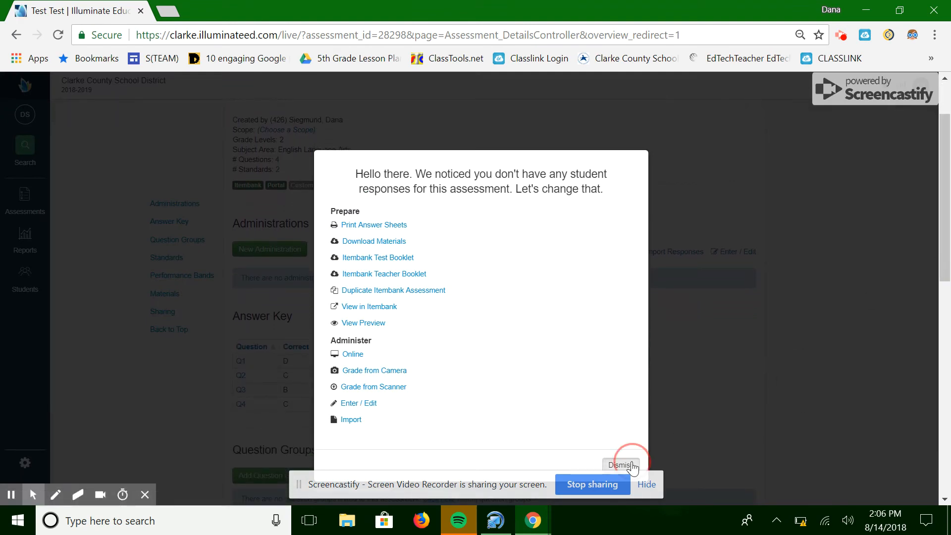
pyautogui.moveTo(946, 220); pyautogui.dragTo(939, 151)
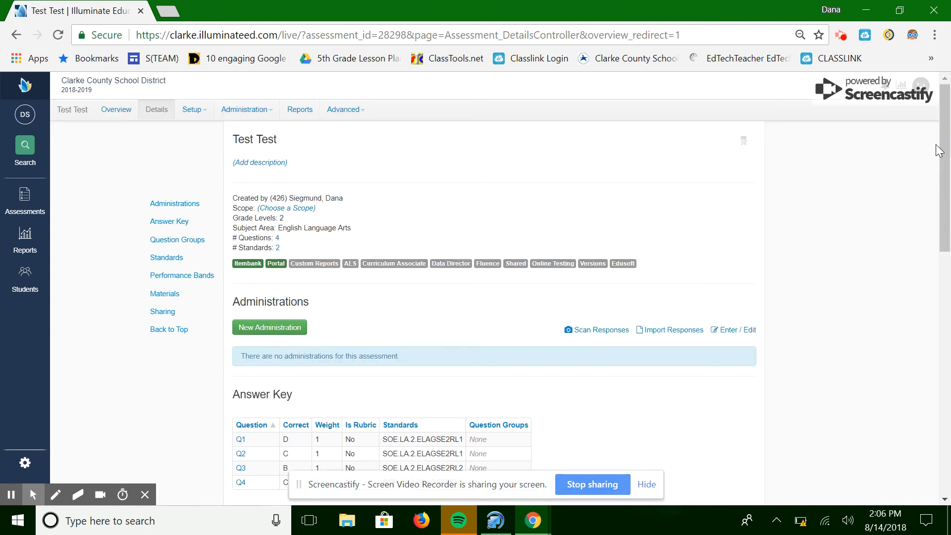
# Open the assessment's sharing settings, choose User as the share target, and examine the staff name field and permission options
pyautogui.click(198, 110)
pyautogui.click(203, 262)
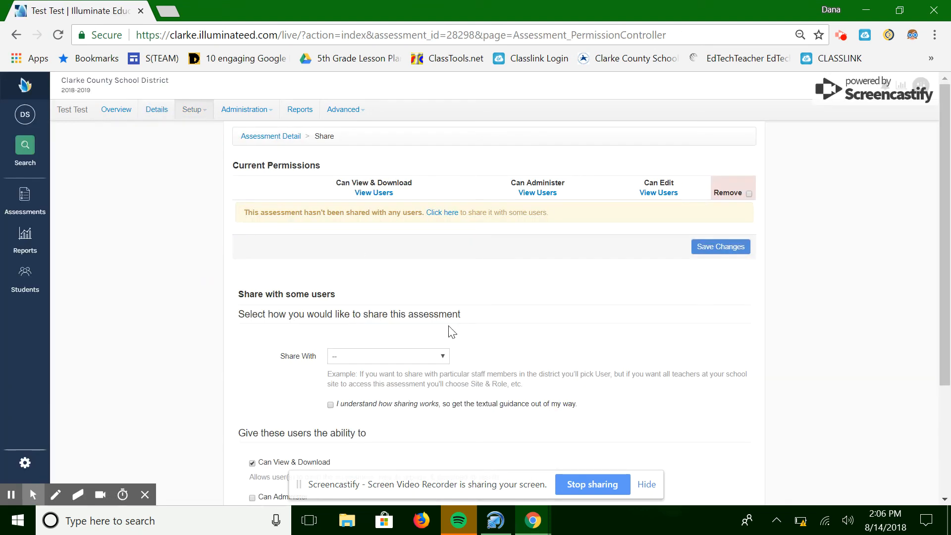
pyautogui.click(441, 357)
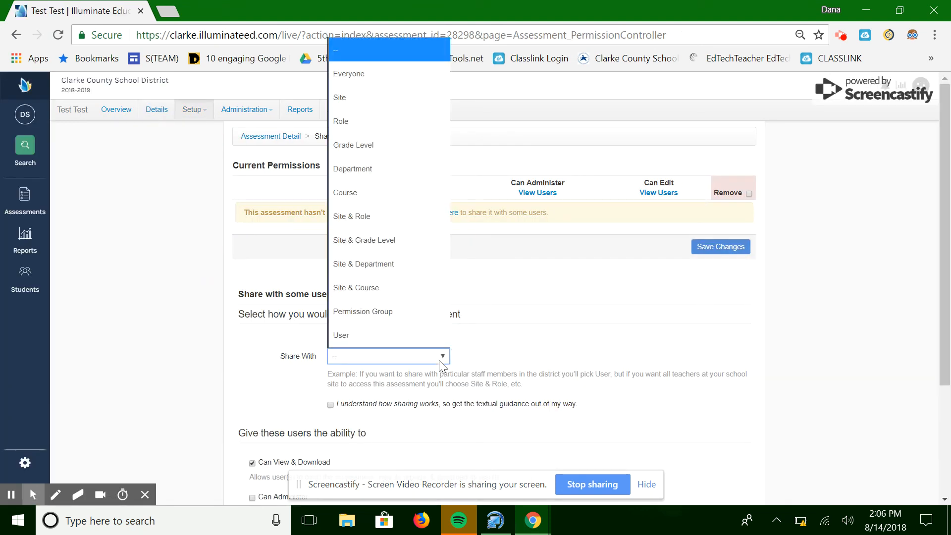
pyautogui.click(399, 336)
pyautogui.click(370, 465)
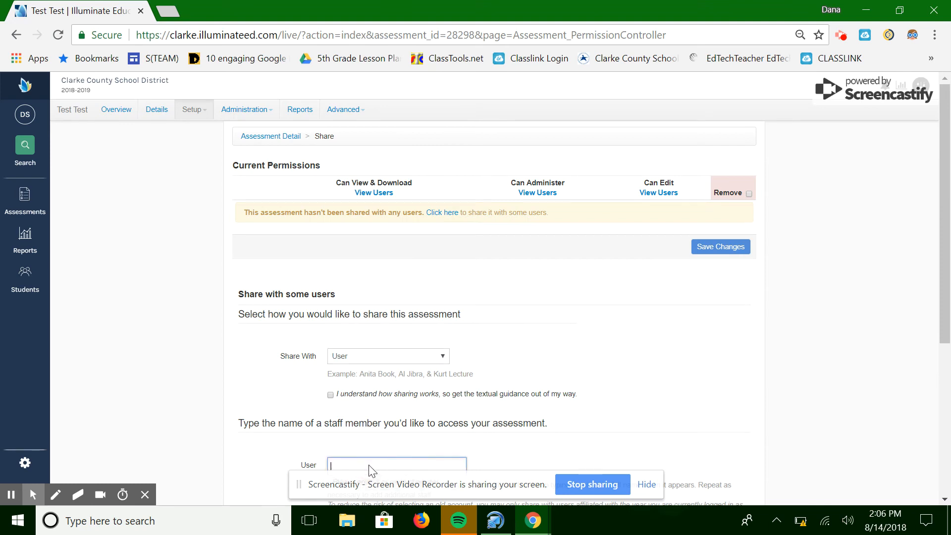
pyautogui.moveTo(945, 258); pyautogui.dragTo(949, 401)
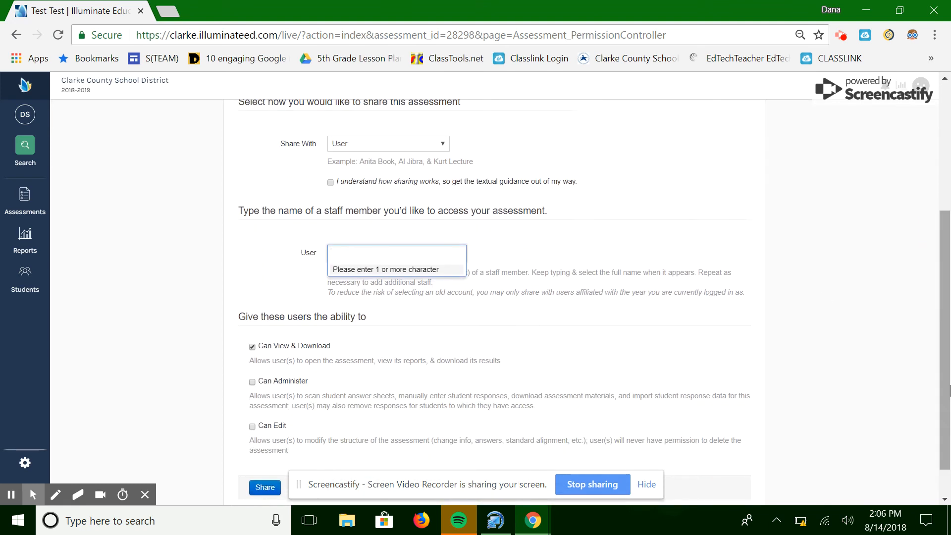
pyautogui.click(252, 381)
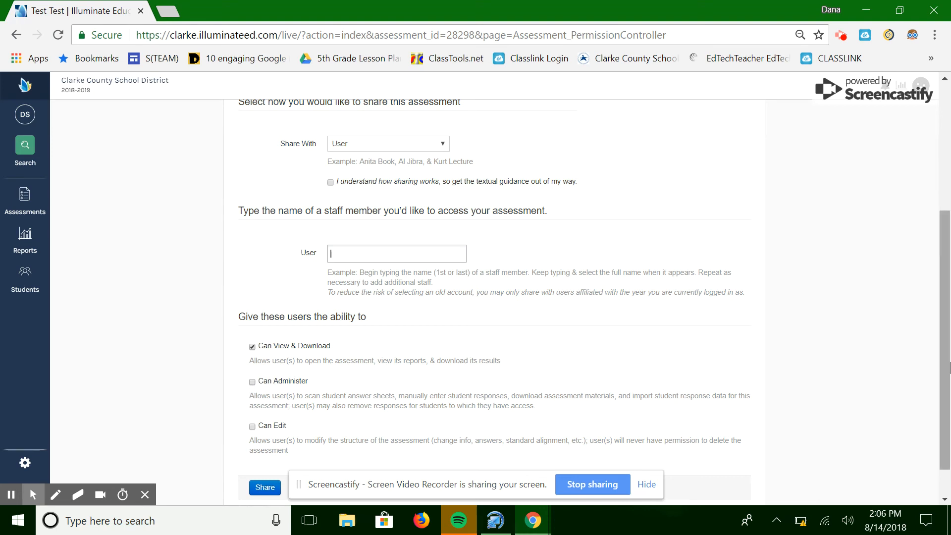
pyautogui.moveTo(936, 312); pyautogui.dragTo(927, 182)
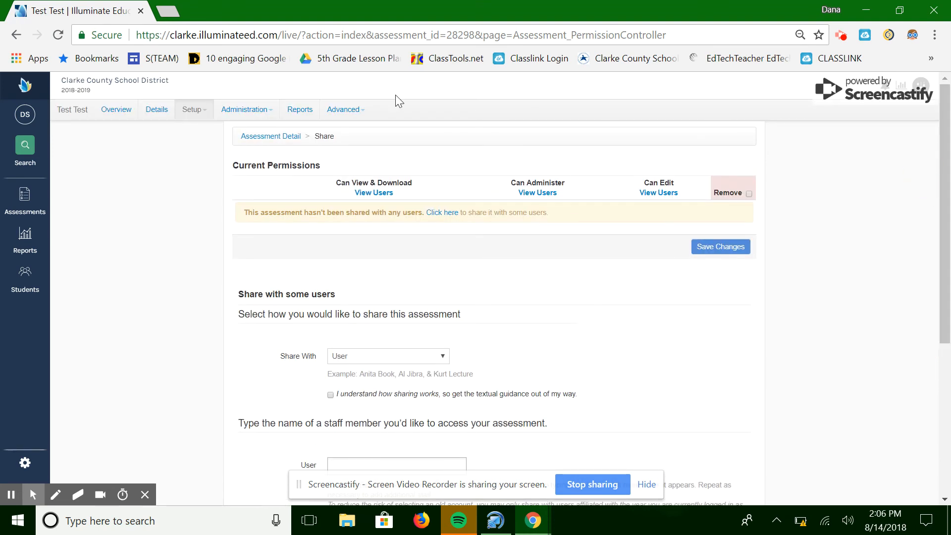
# Open online testing for the Test Test assessment and add an administration with a quick code
pyautogui.click(255, 115)
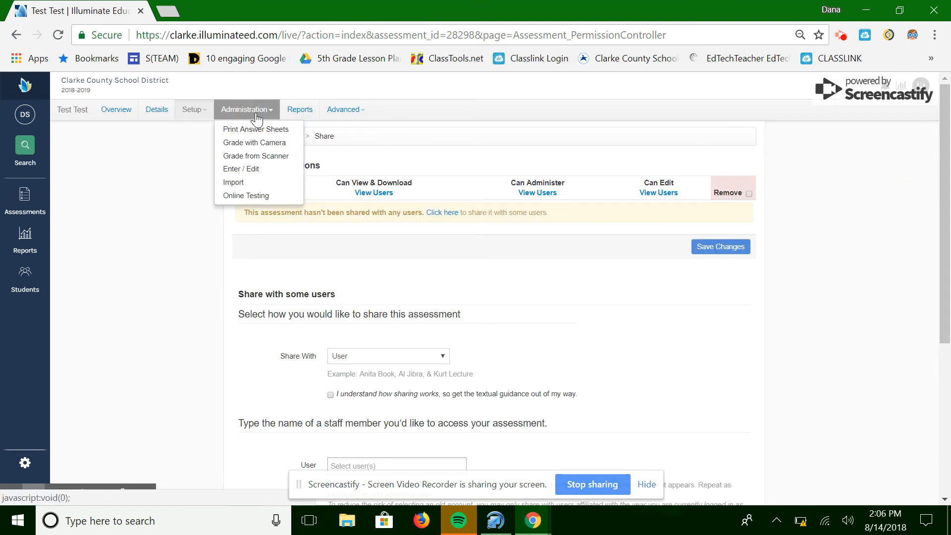
pyautogui.click(239, 195)
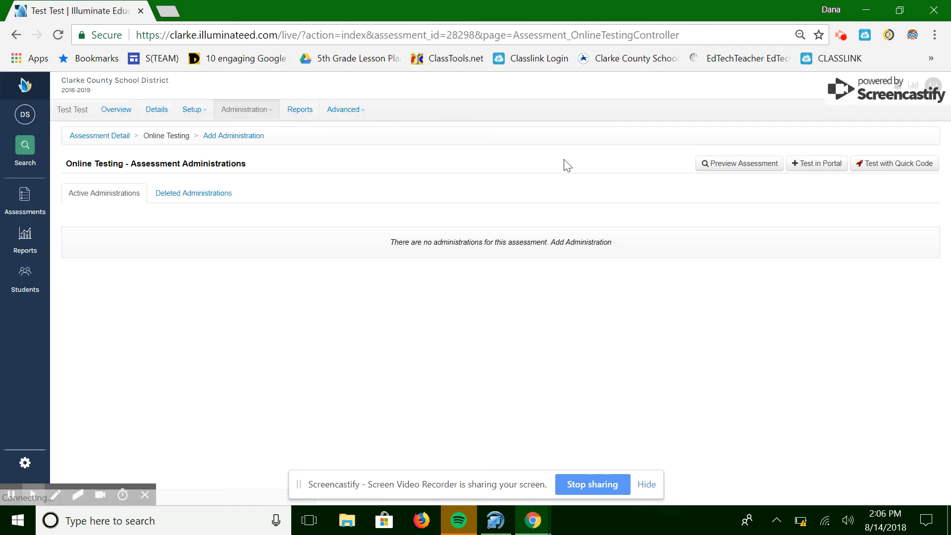
pyautogui.click(879, 169)
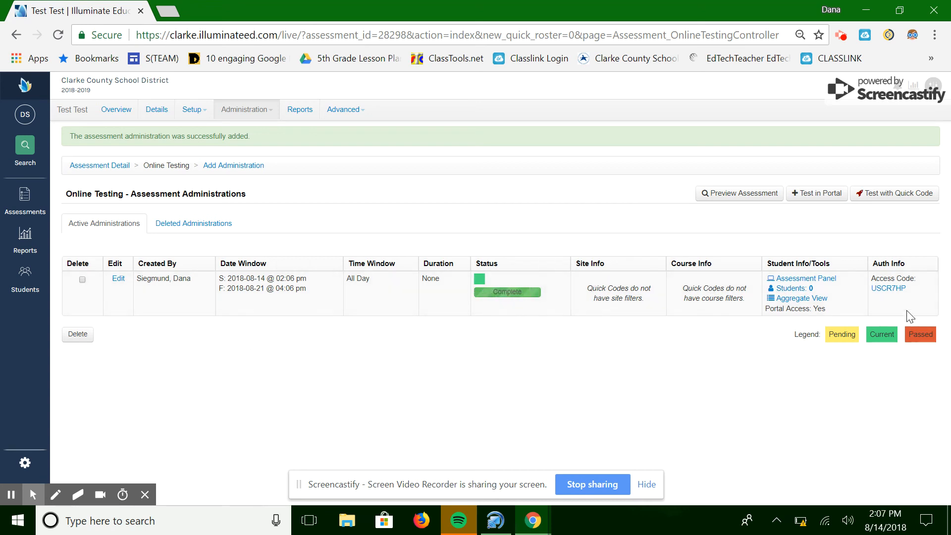
# View the new administration's quick access code and its list of administered students
pyautogui.click(887, 289)
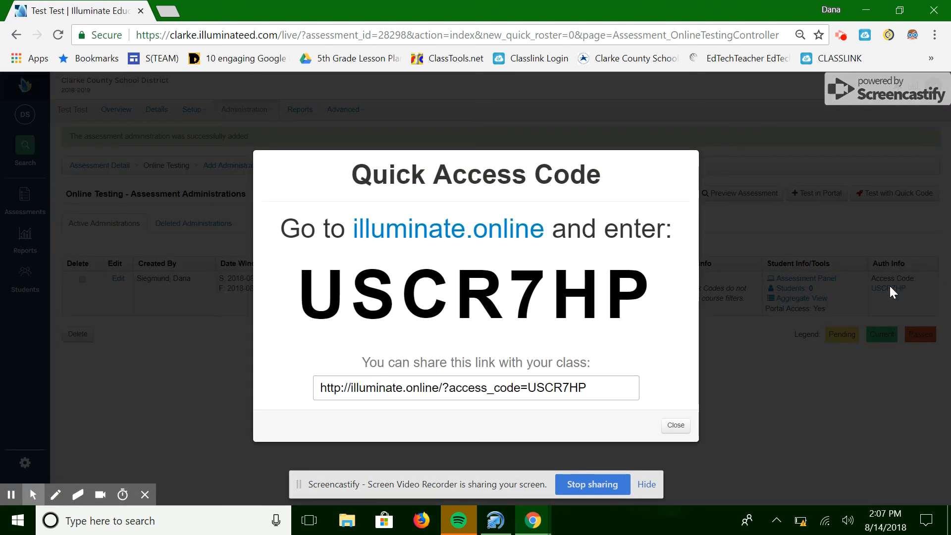
pyautogui.click(681, 424)
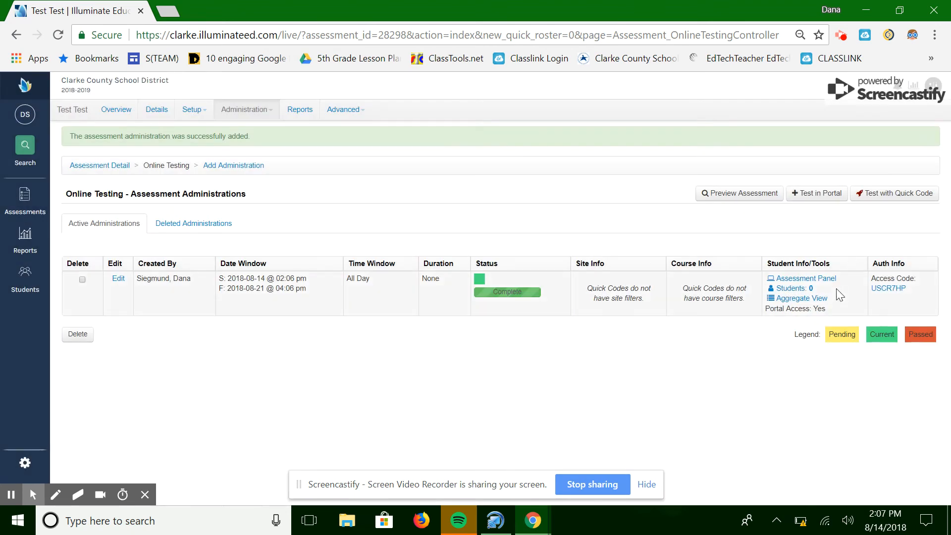
pyautogui.click(811, 293)
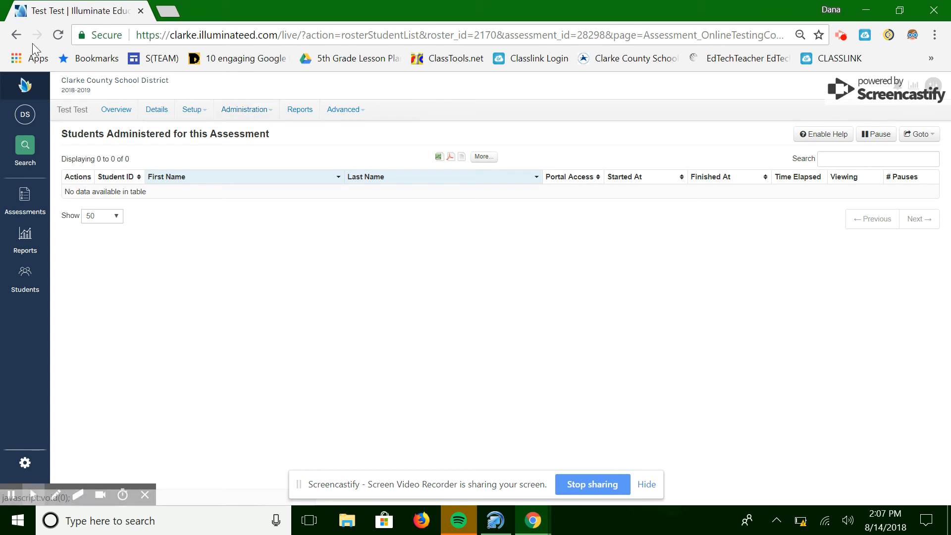
pyautogui.click(16, 34)
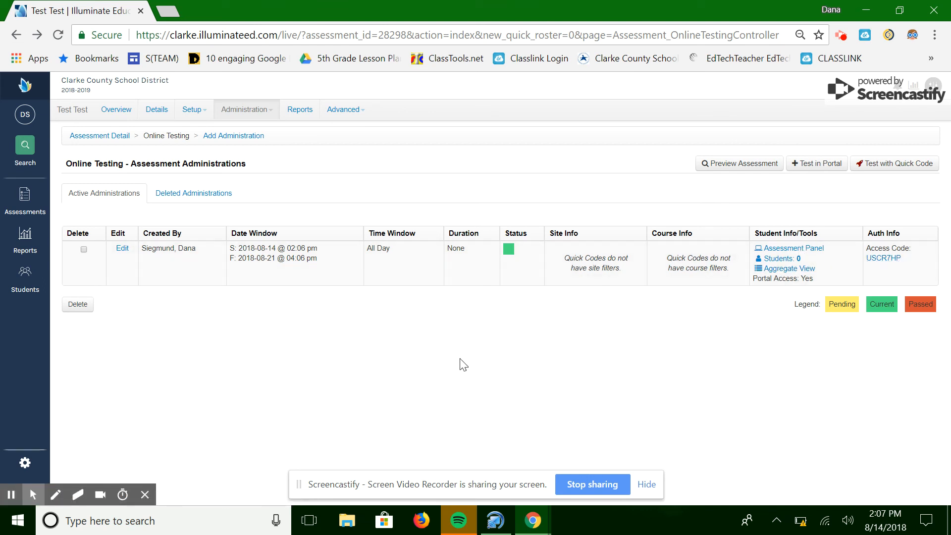
pyautogui.click(881, 259)
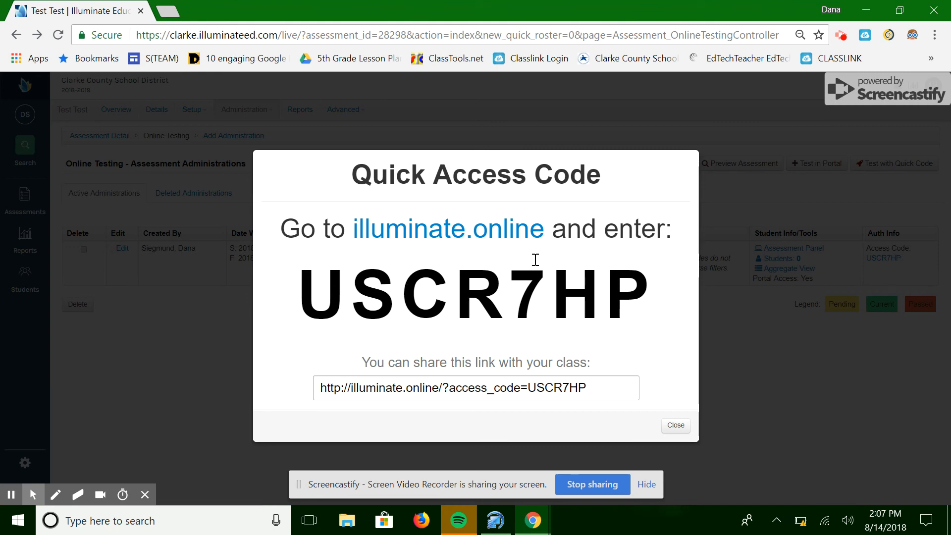
pyautogui.click(676, 425)
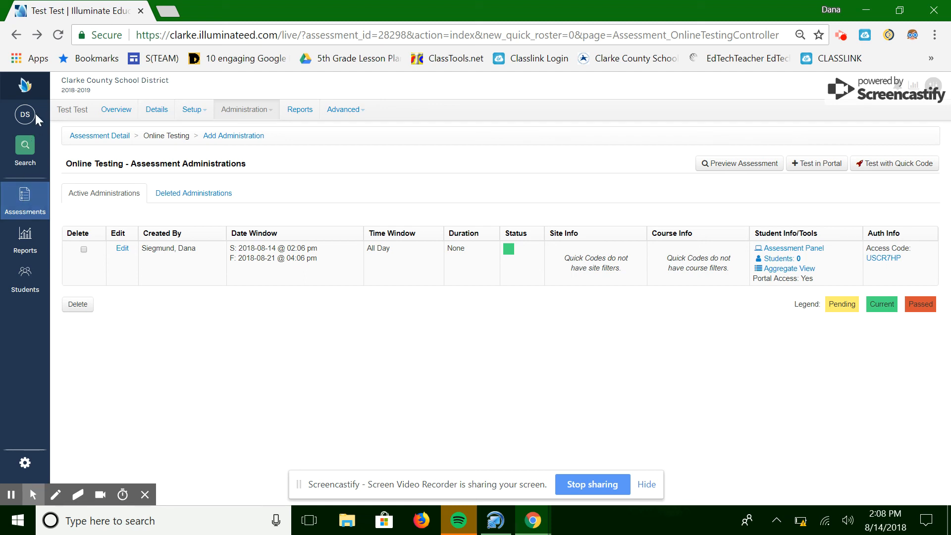
# Return to the home page and open the details of "Practice Benchmark Middle School Science BM" from the assessment list
pyautogui.click(24, 85)
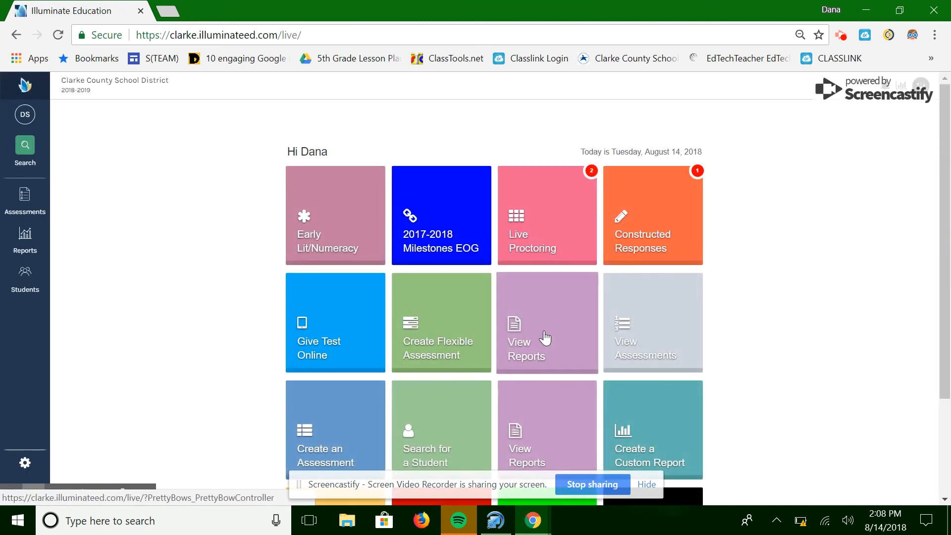
pyautogui.click(641, 328)
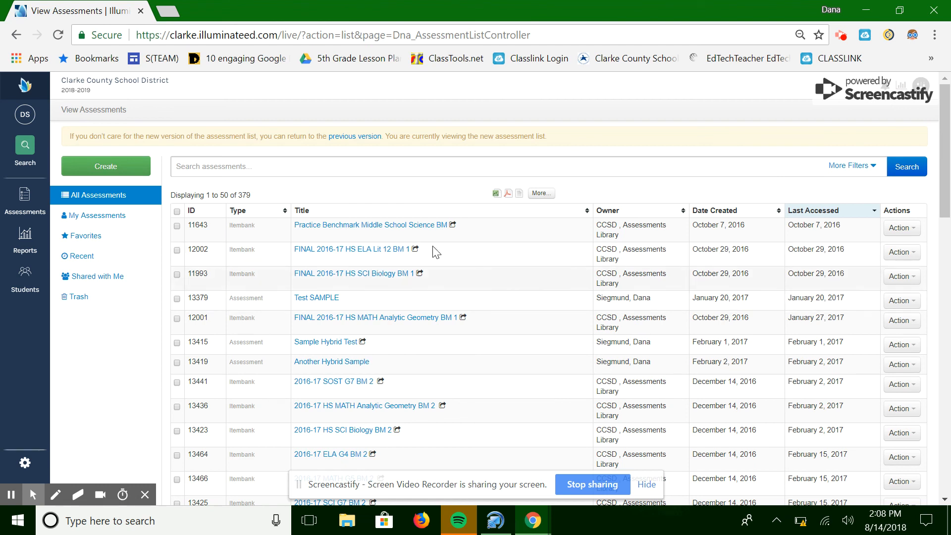
pyautogui.click(385, 228)
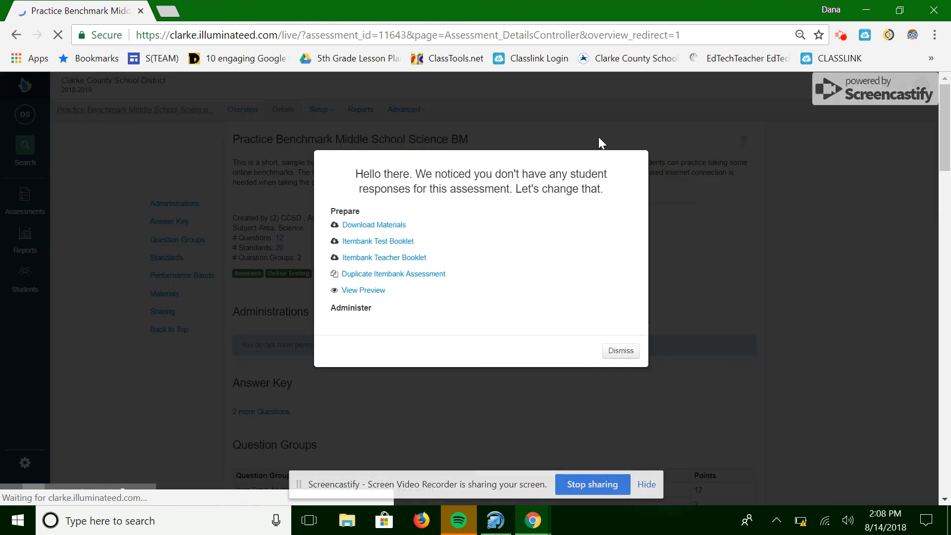
pyautogui.click(625, 351)
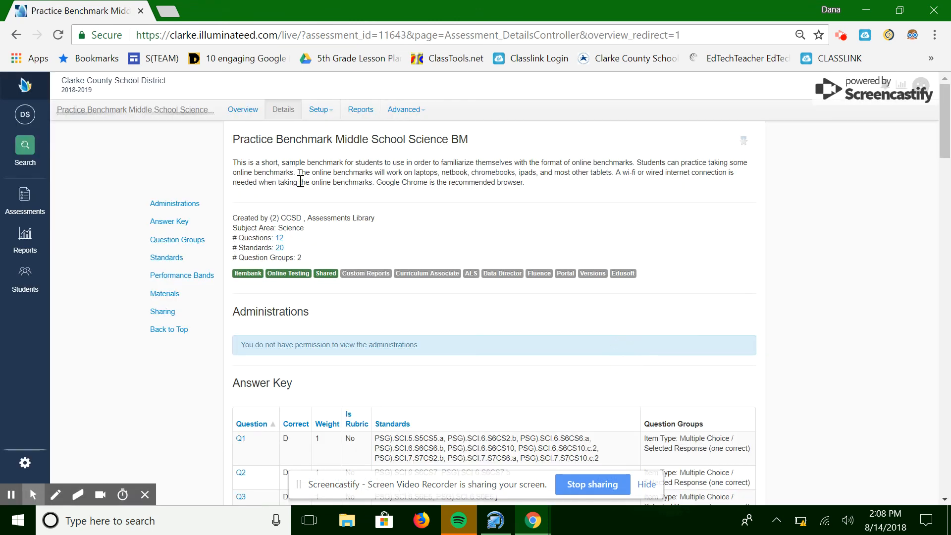